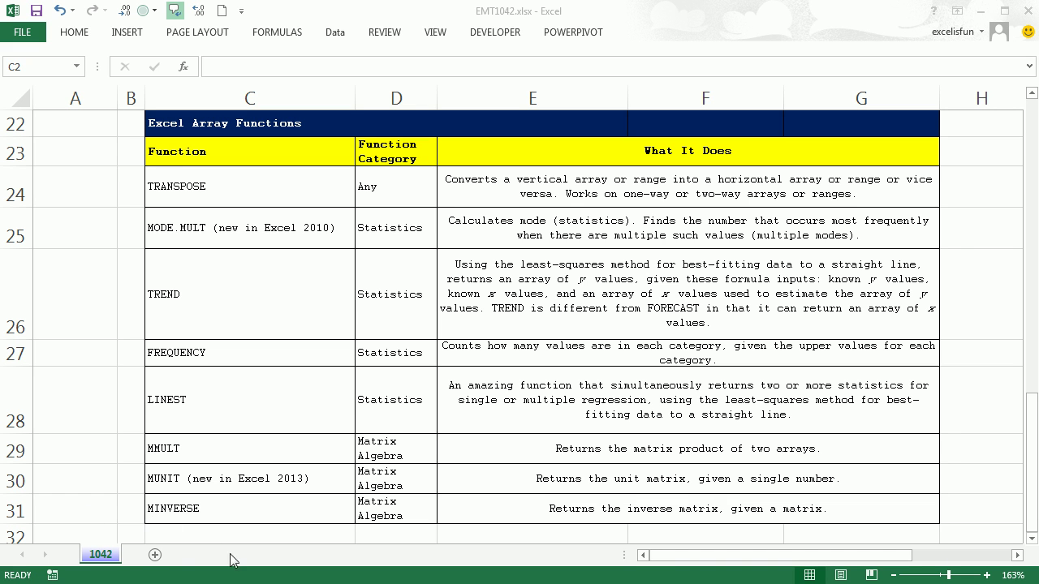
Step: Enter =MMULT(E17:E19,D15:F15) in cell E14
click(516, 16)
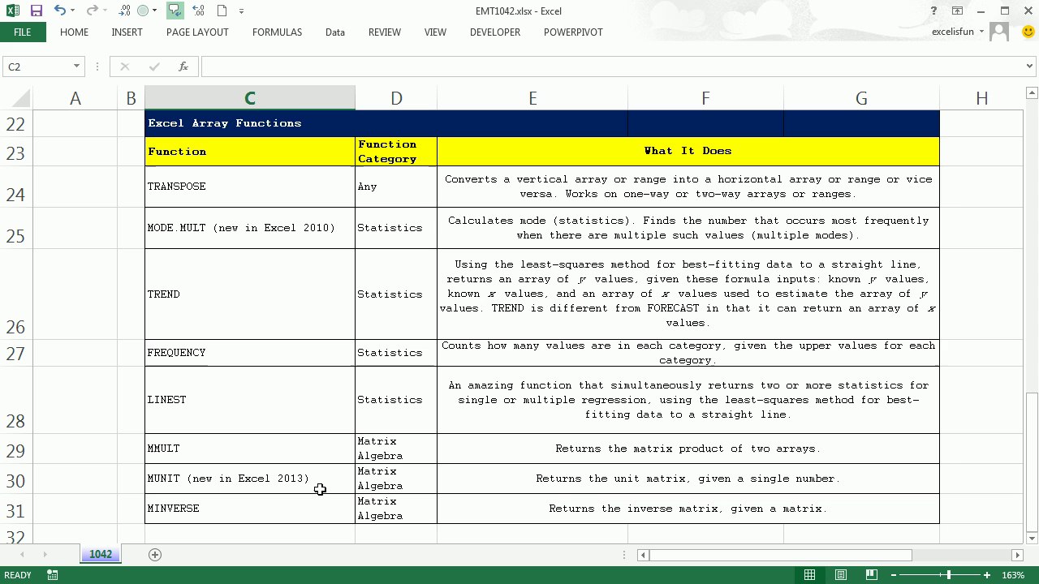
scroll(345, 490, up, 6)
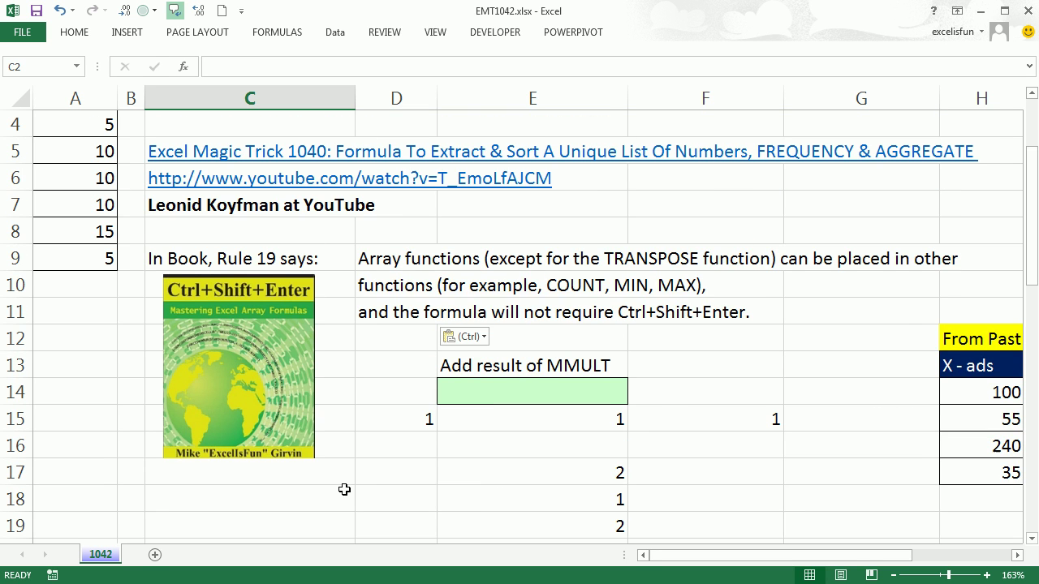
scroll(344, 489, up, 1)
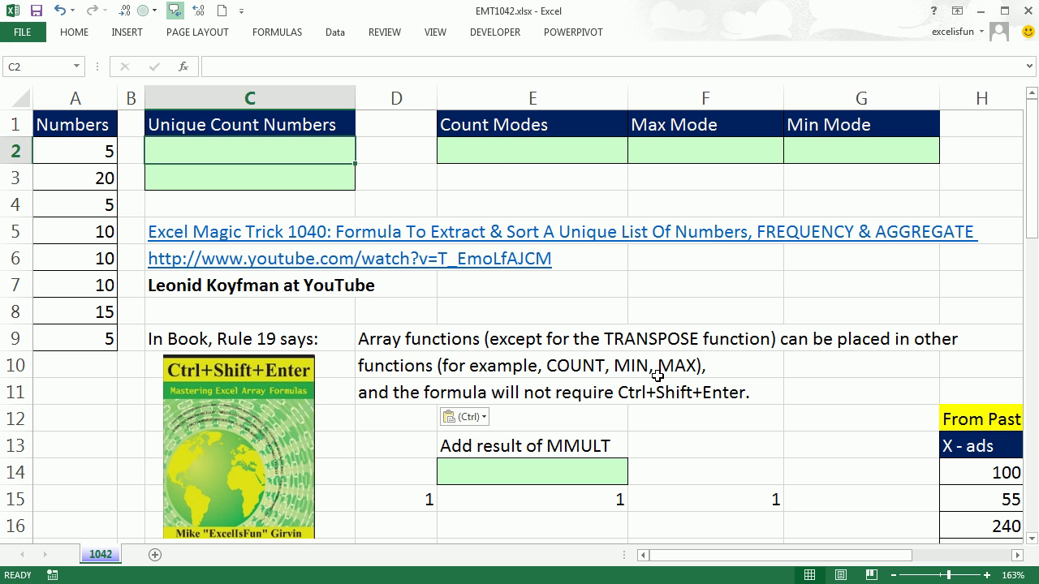
click(492, 156)
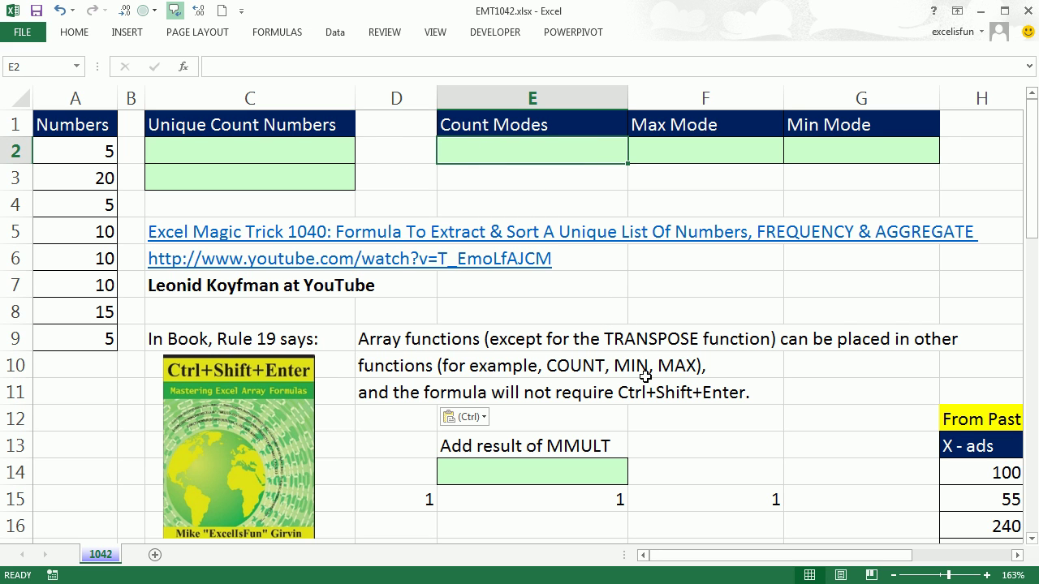
scroll(608, 392, down, 2)
click(539, 308)
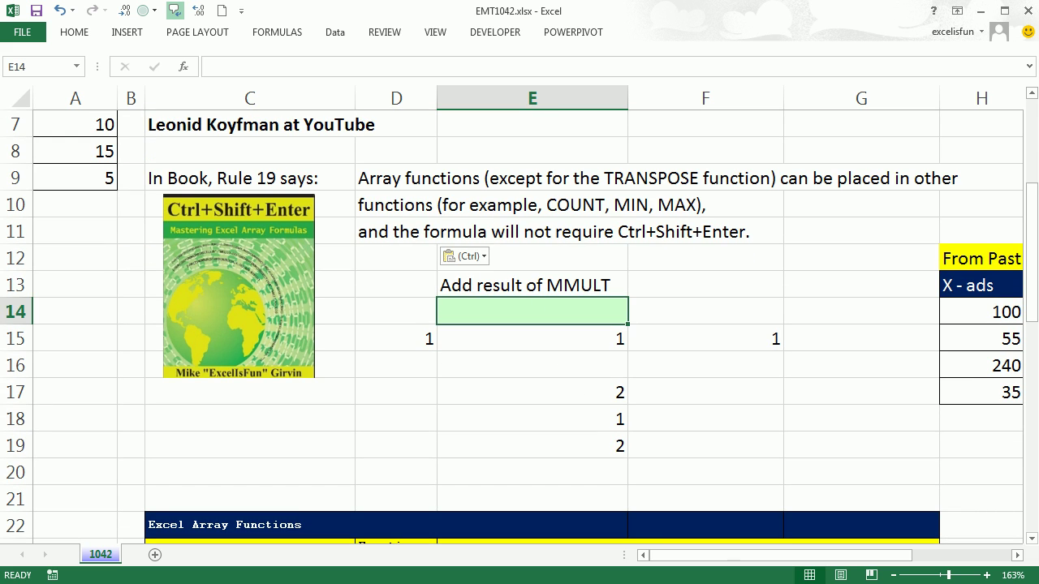
text(=mm)
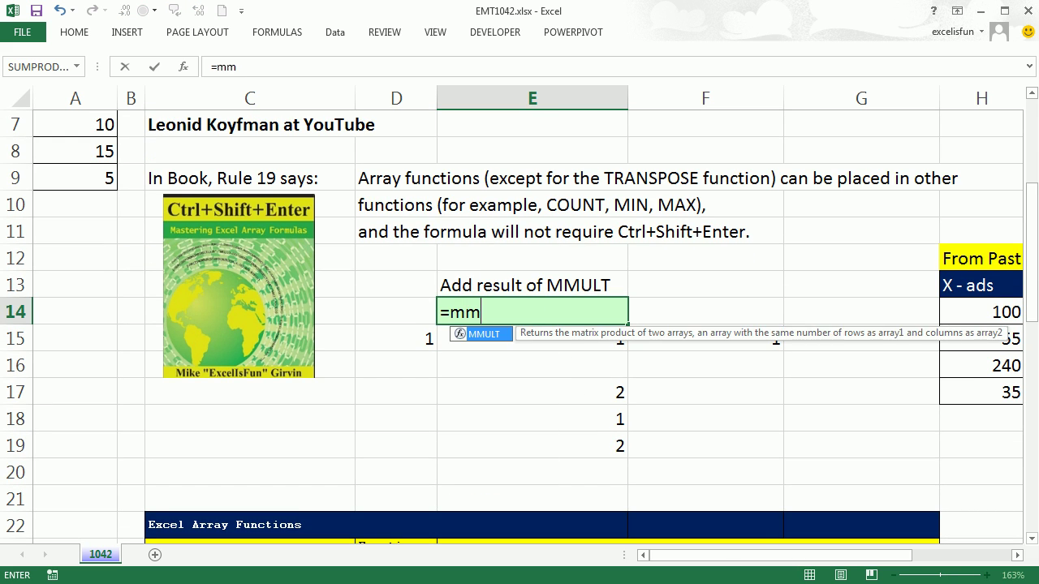
key(Tab)
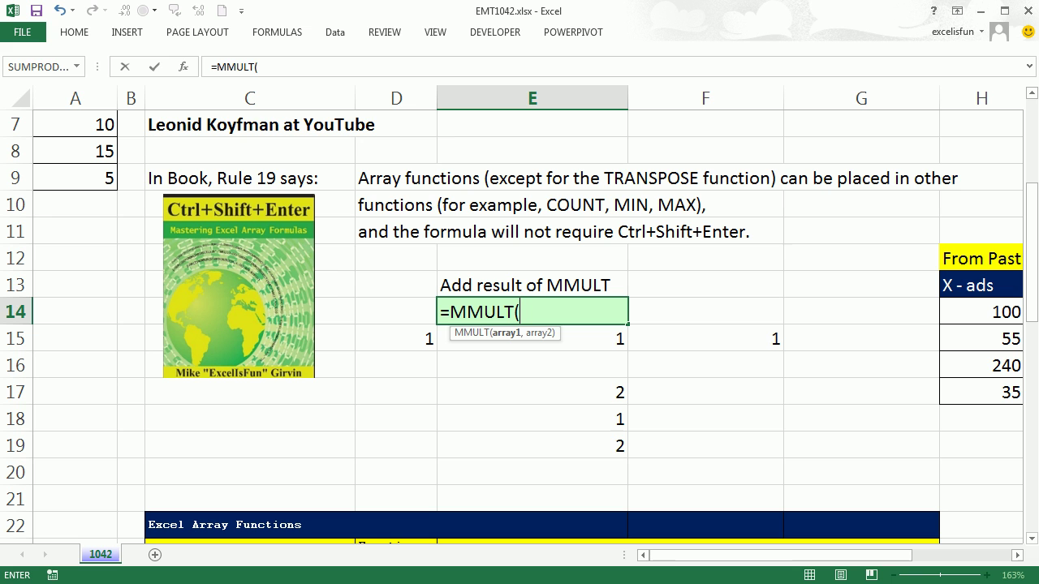
drag(592, 392, 585, 445)
text(,)
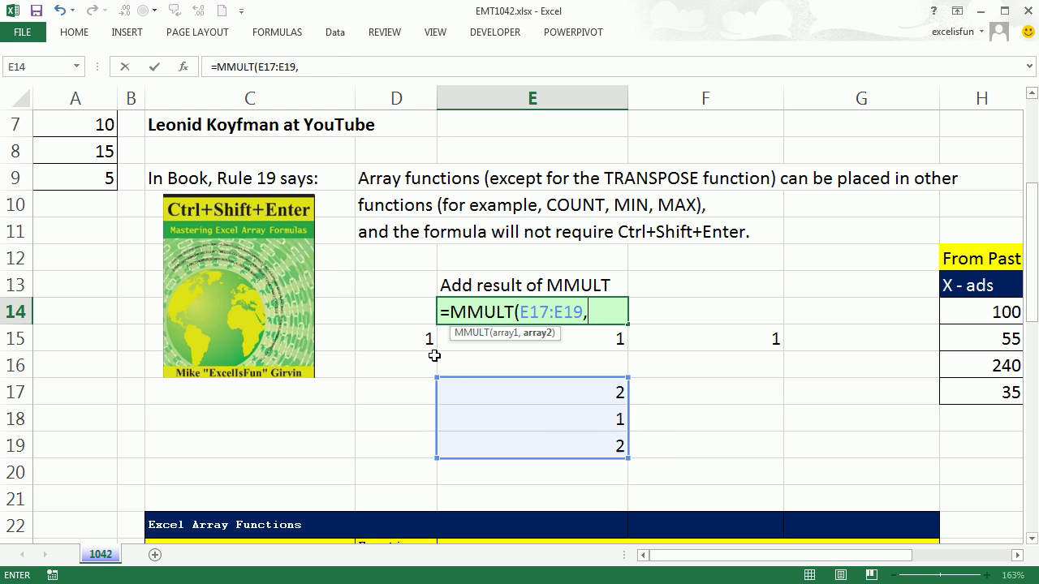
drag(426, 345, 701, 333)
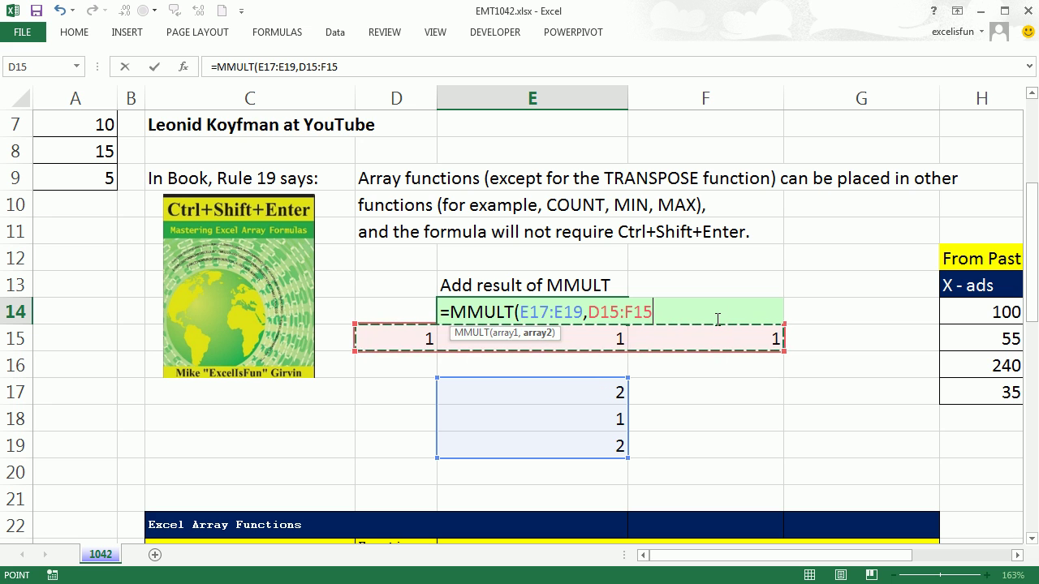
text())
Step: Preview the MMULT array with F9, undo, and commit the formula showing 2
drag(706, 319, 451, 312)
key(ctrl+c)
key(F9)
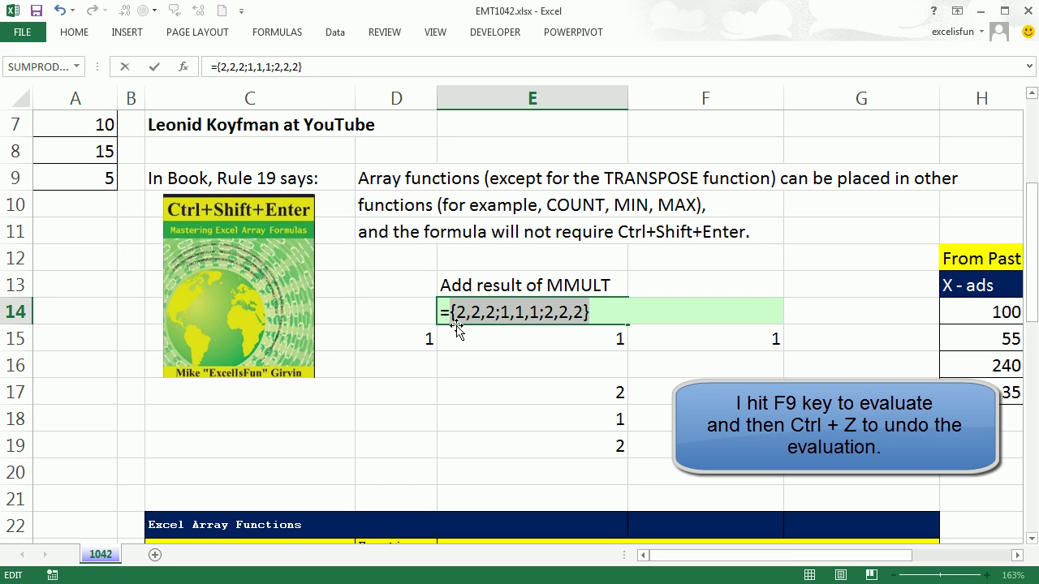
key(ctrl+z)
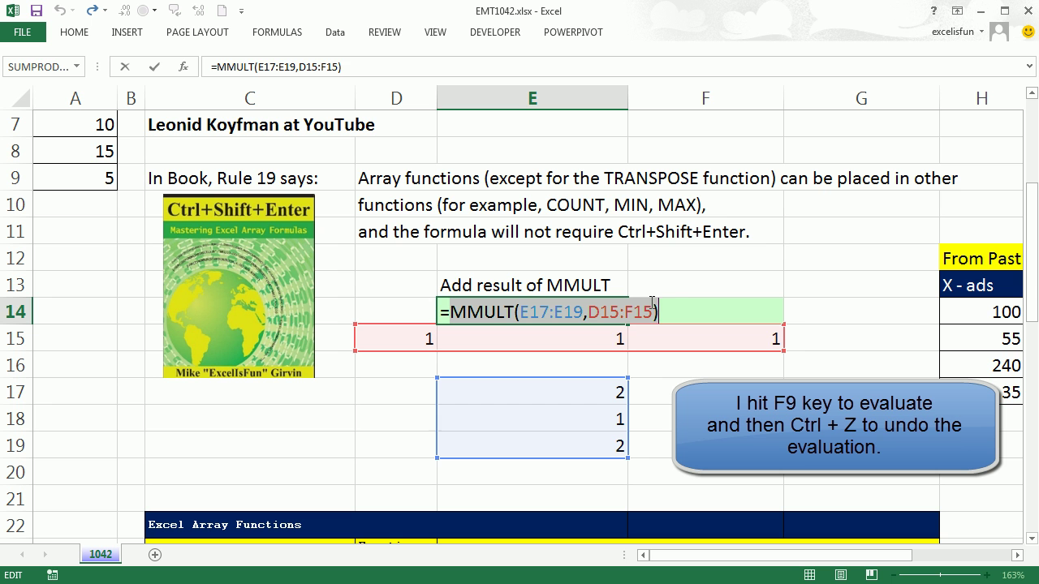
key(Return)
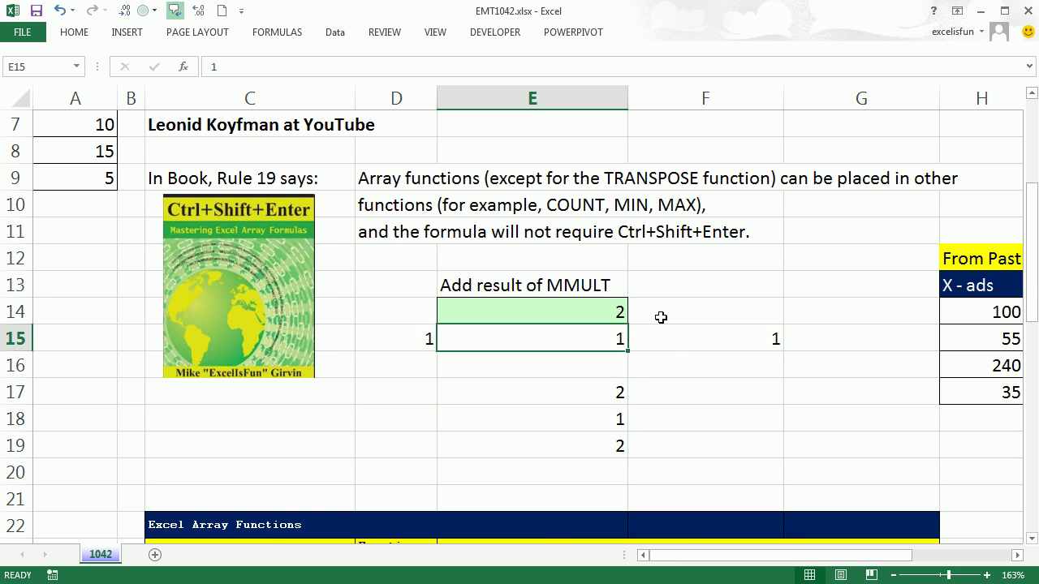
Step: Enter =MMULT(E17:E19,D15:F15) across E39:G41 as a Ctrl+Shift+Enter array formula
scroll(682, 325, down, 2)
scroll(694, 333, up, 1)
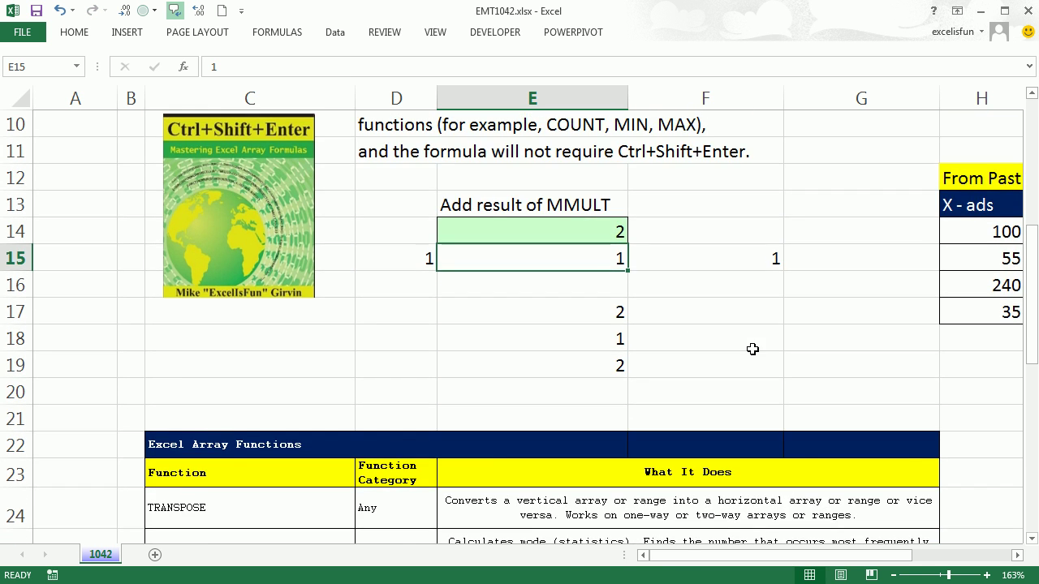
scroll(754, 351, down, 8)
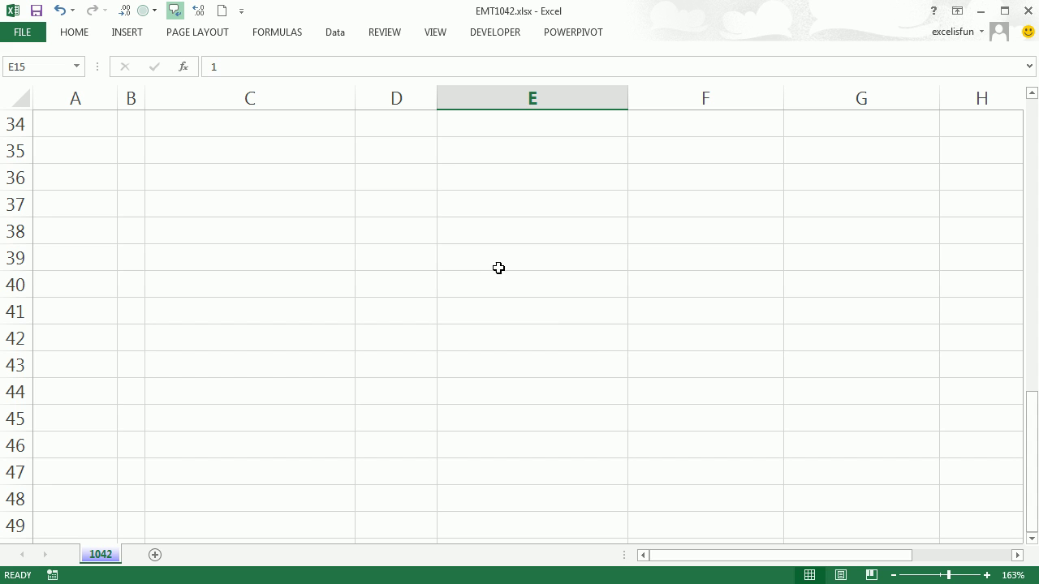
drag(498, 258, 814, 313)
key(F2)
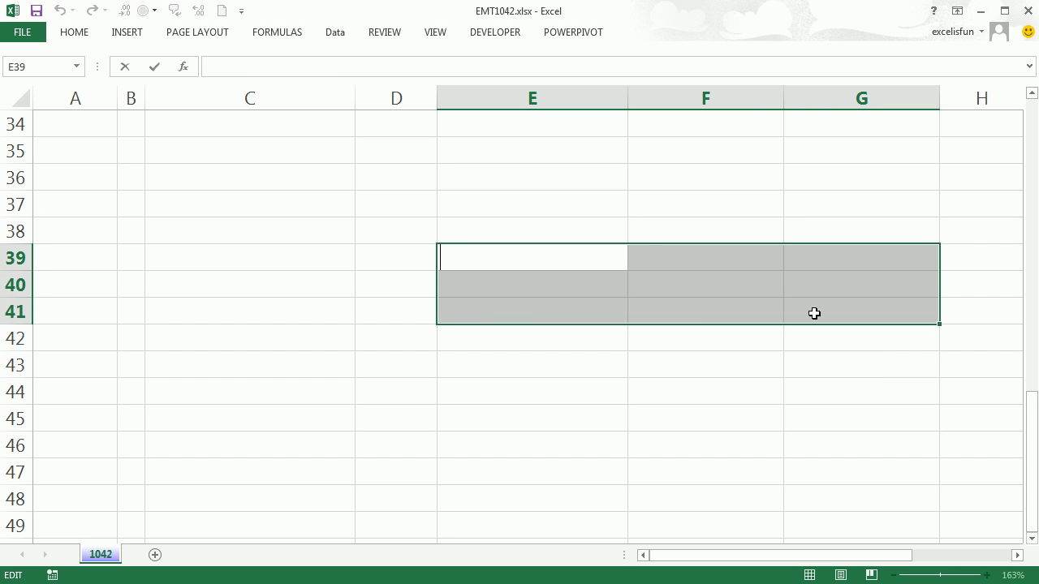
key(ctrl+v)
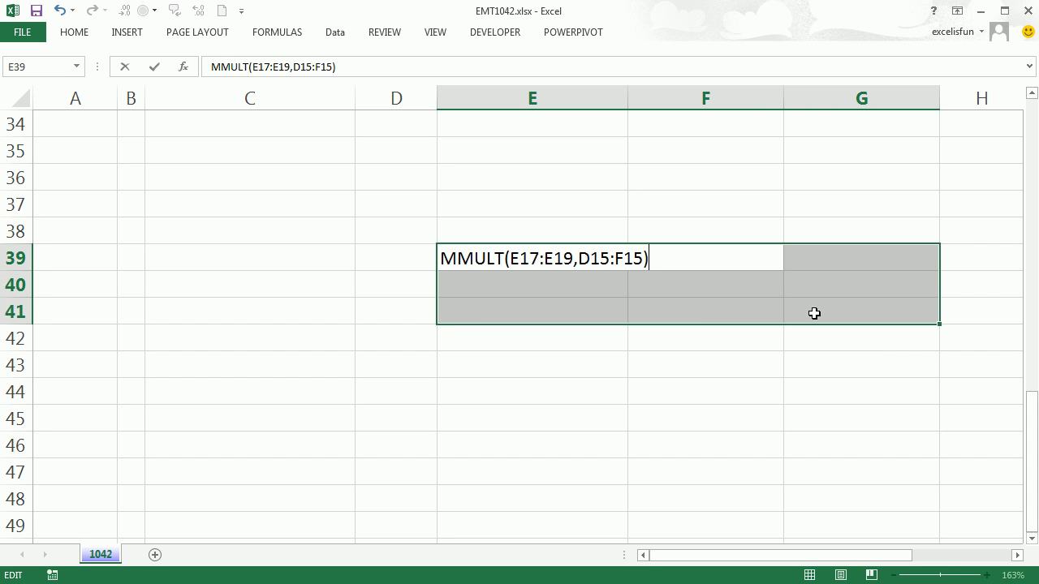
click(442, 258)
text(=)
key(ctrl+shift+Return)
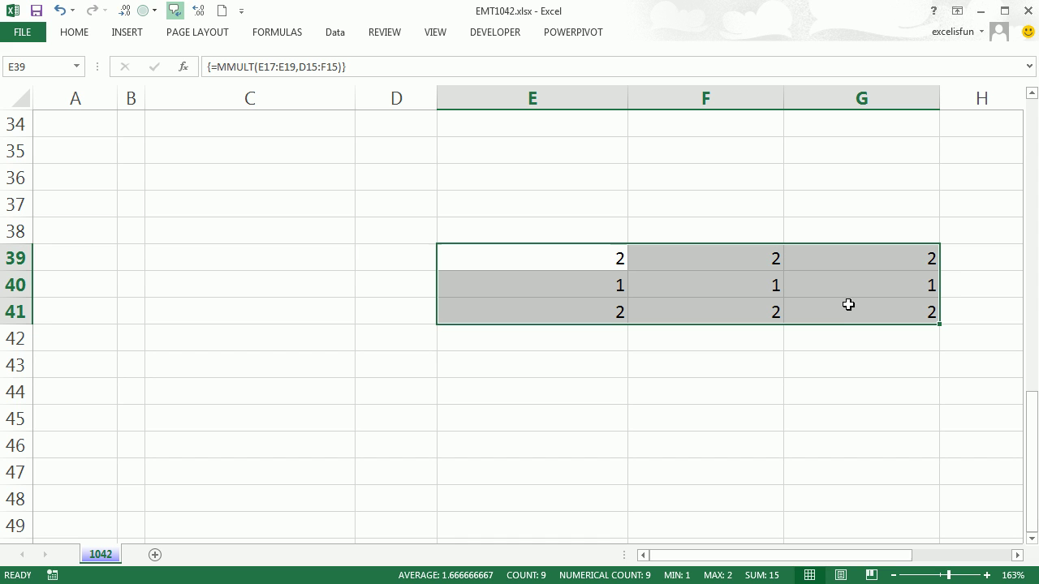
Step: Show that normal entry gives #VALUE!, then re-enter it as an array formula
key(F2)
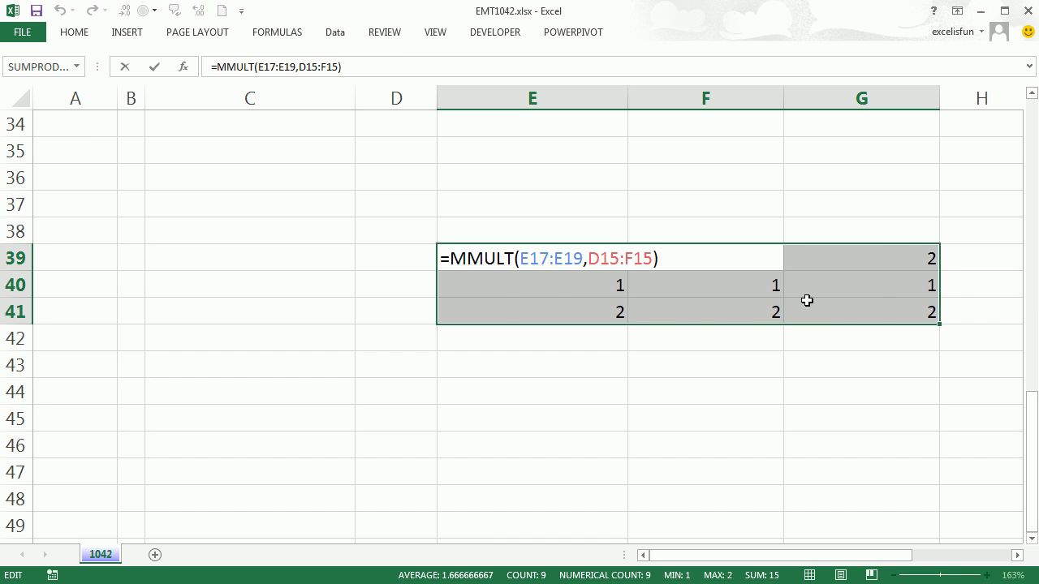
key(ctrl+Return)
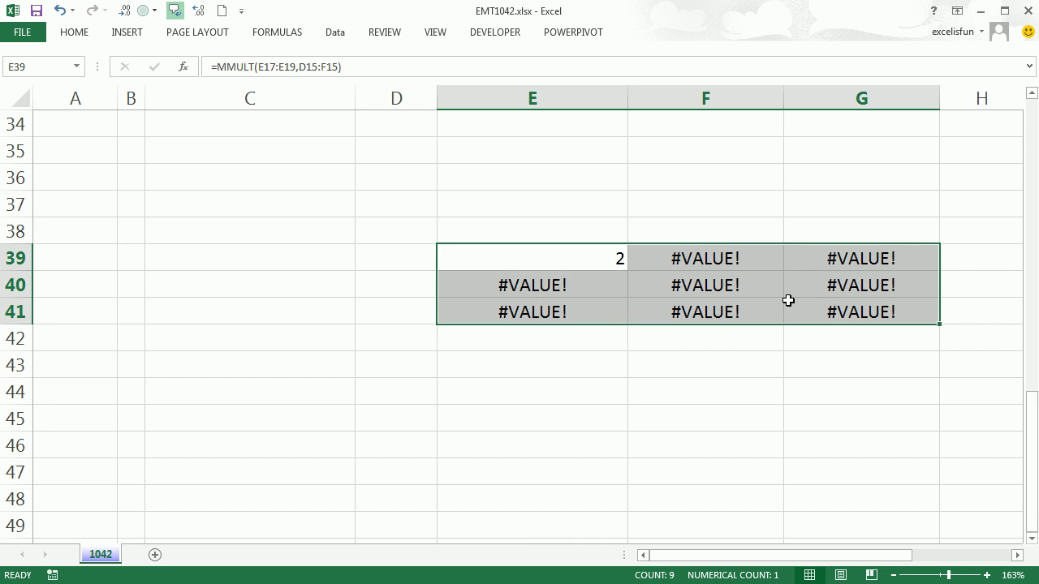
key(F2)
key(ctrl+shift+Return)
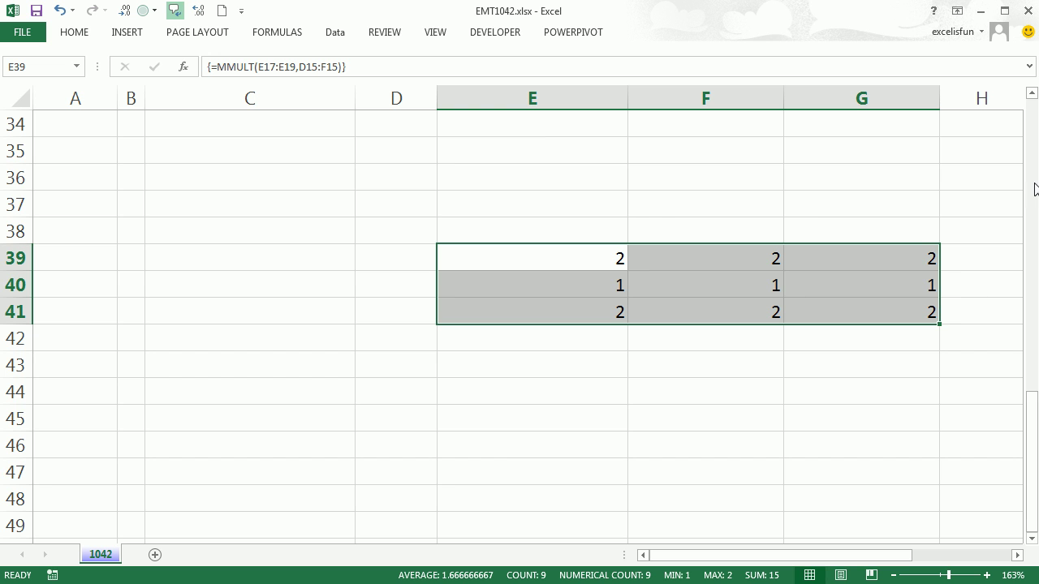
scroll(680, 492, up, 8)
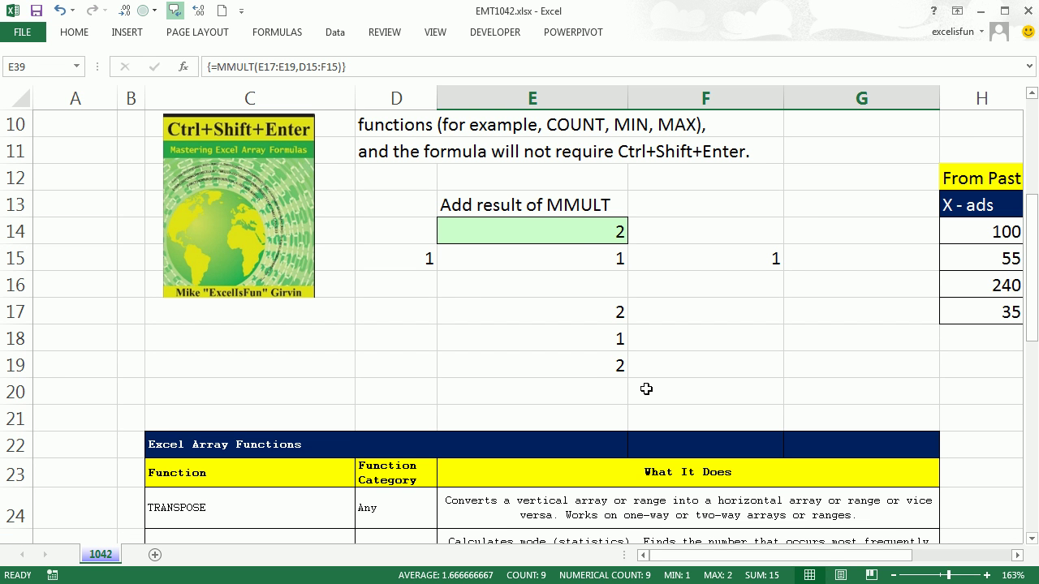
Step: Change E14 to =SUM(MMULT(E17:E19,D15:F15)) so it displays 15
double_click(583, 235)
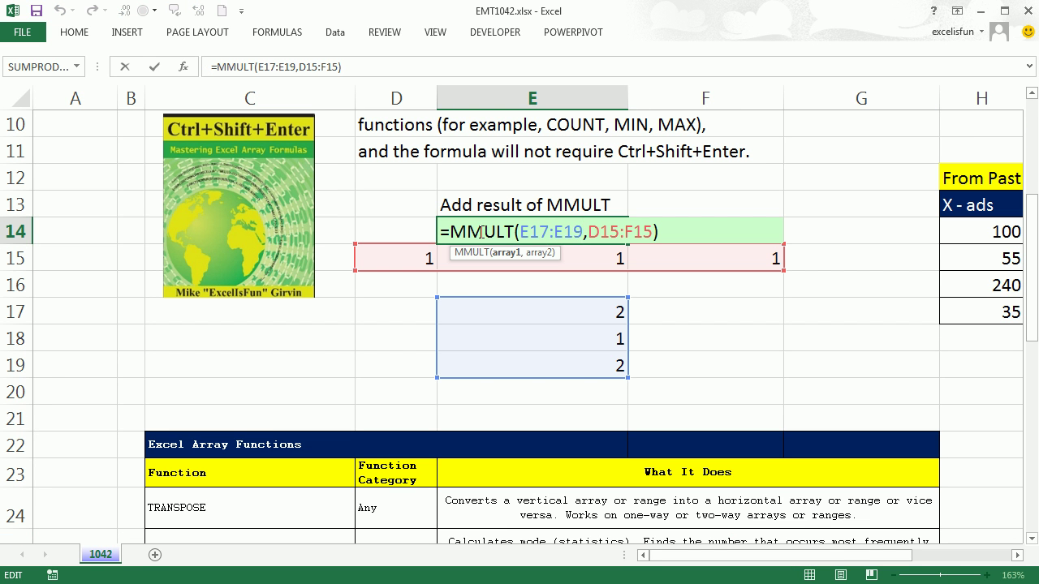
click(453, 233)
text(sum)
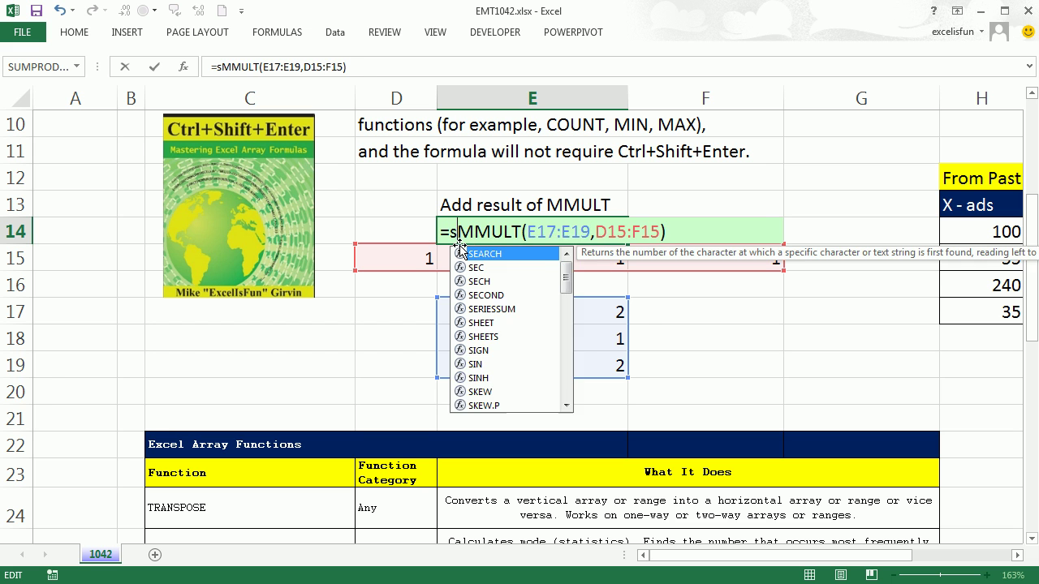
double_click(459, 252)
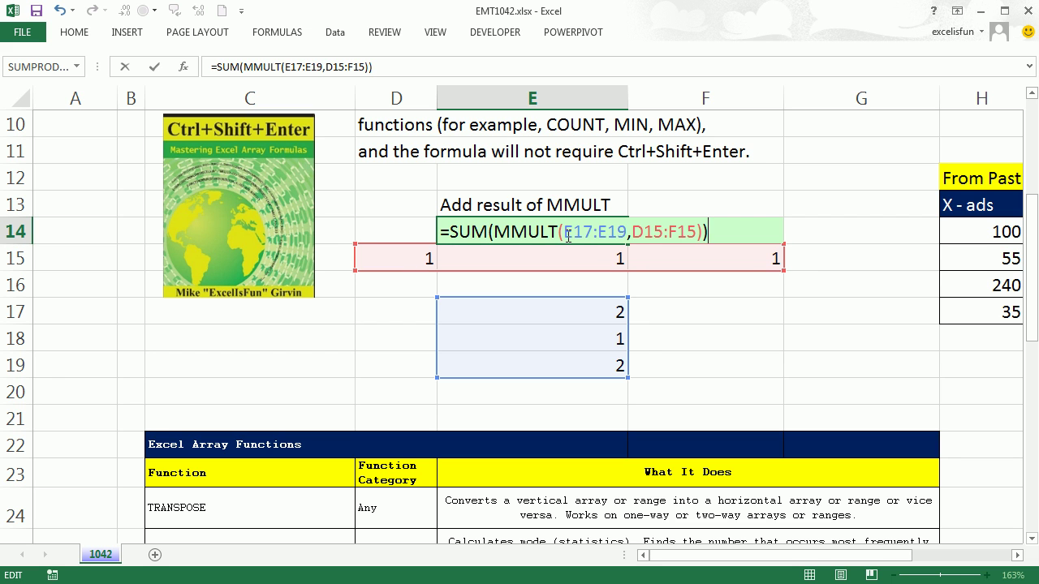
key(Return)
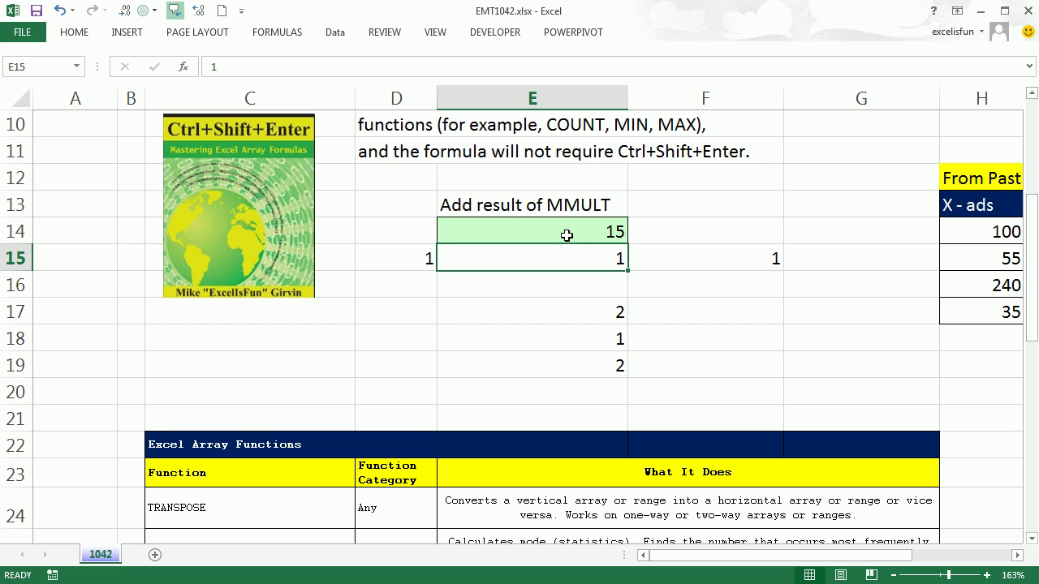
drag(860, 557, 958, 557)
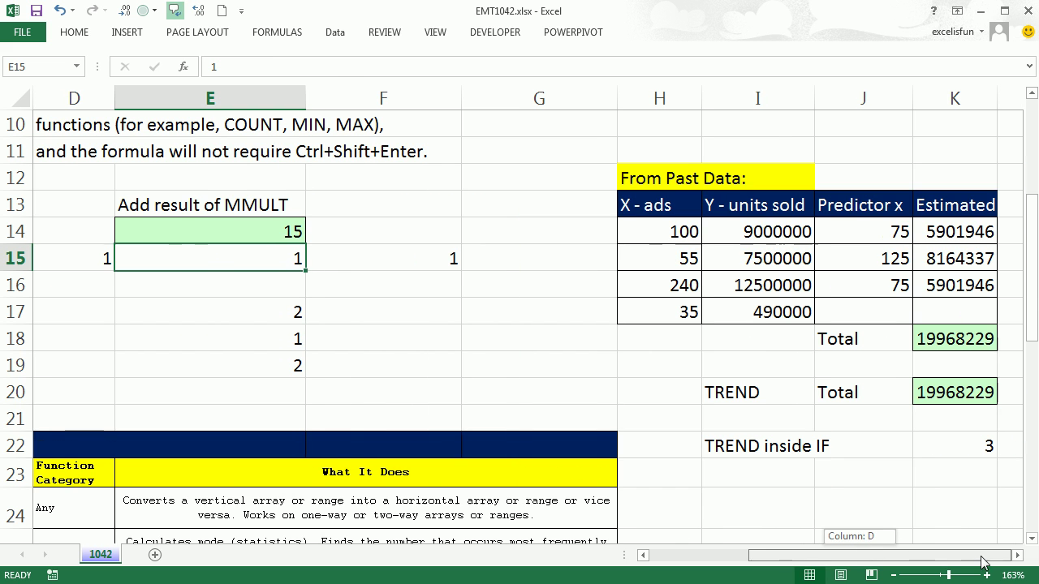
click(1016, 556)
click(1016, 555)
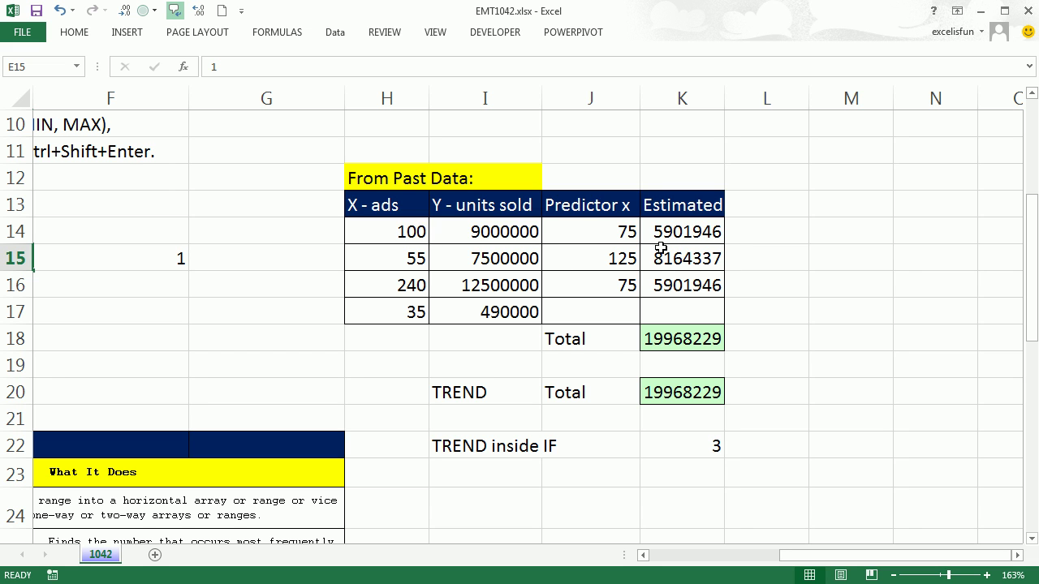
drag(670, 231, 670, 284)
key(F2)
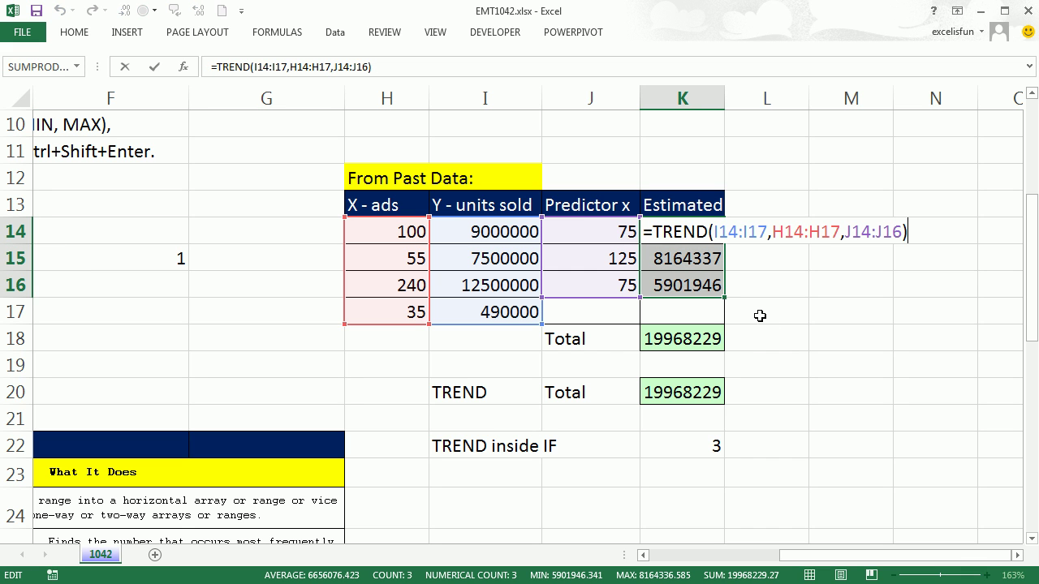
key(ctrl+shift+Return)
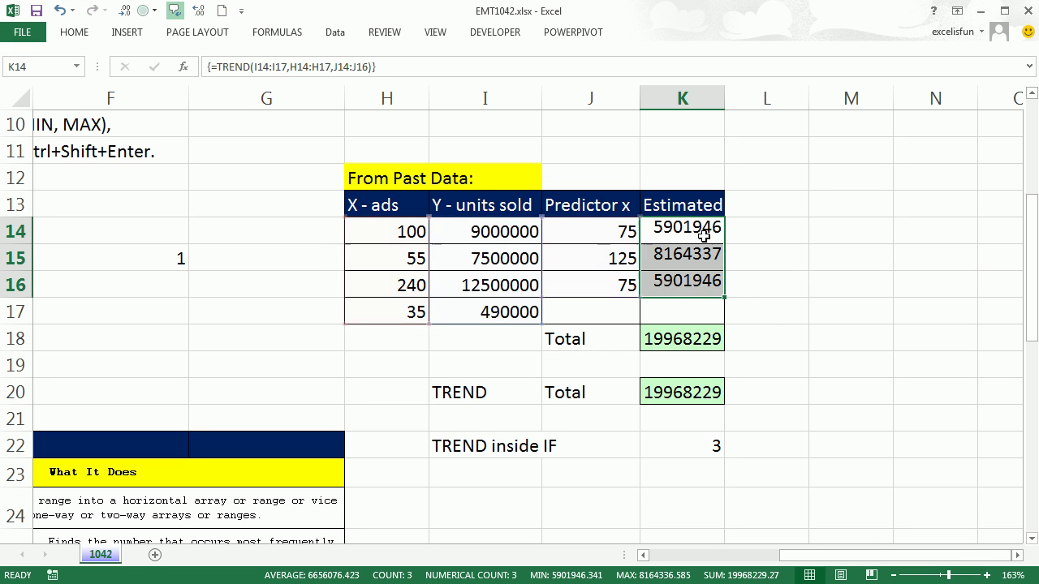
double_click(700, 339)
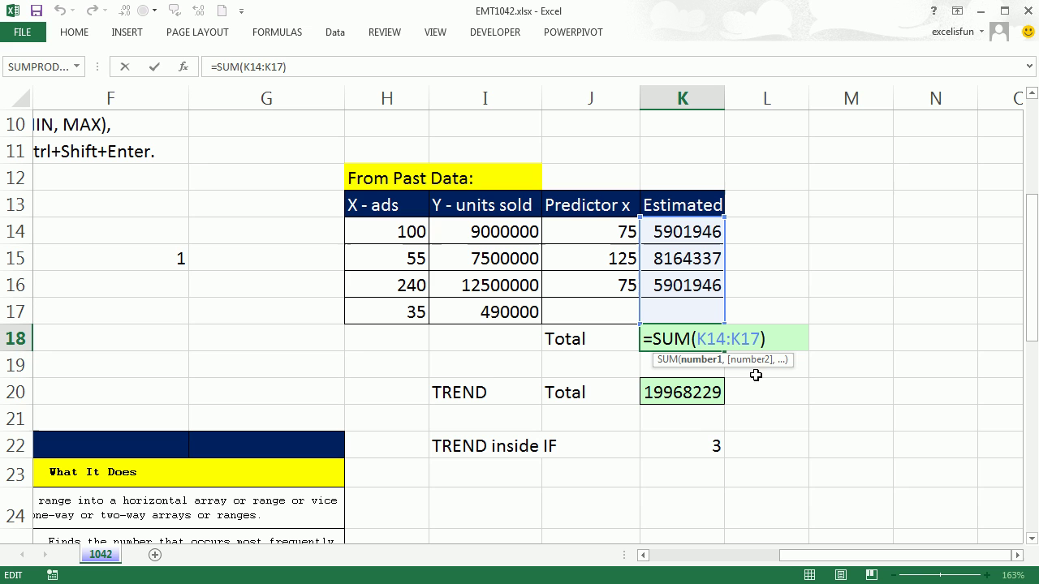
key(ctrl+Return)
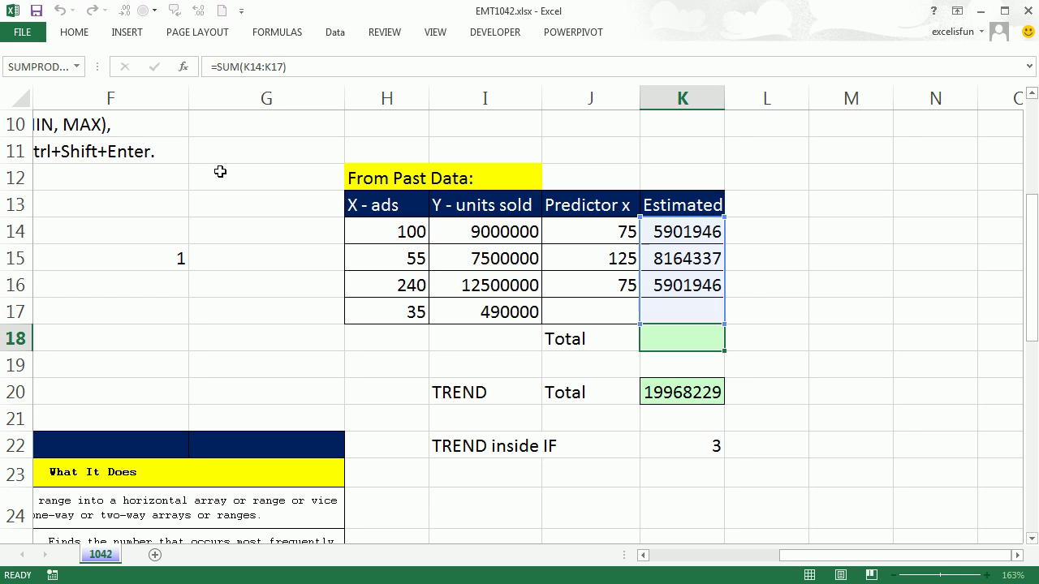
double_click(666, 394)
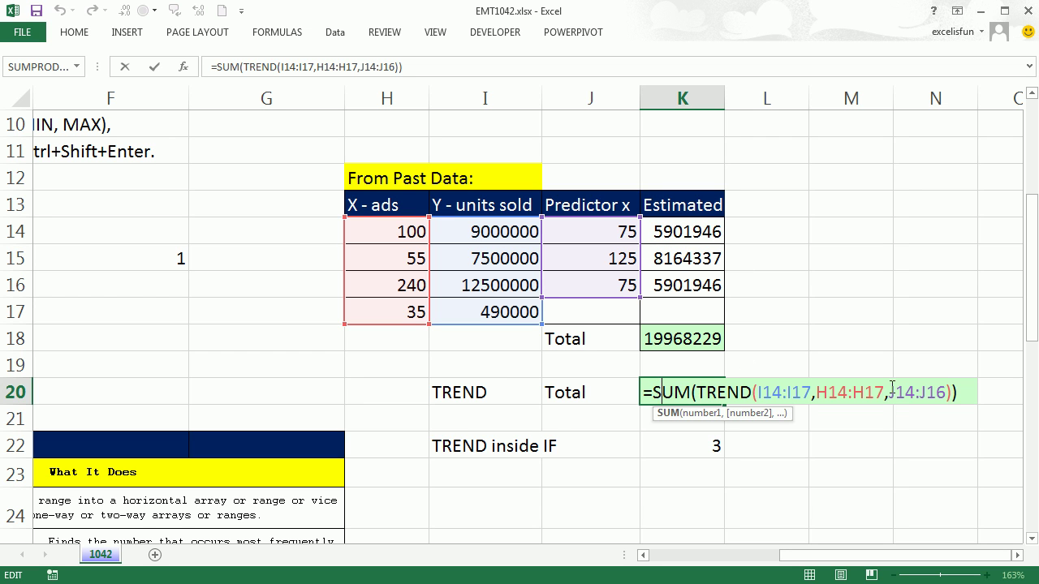
key(Return)
double_click(690, 392)
key(Escape)
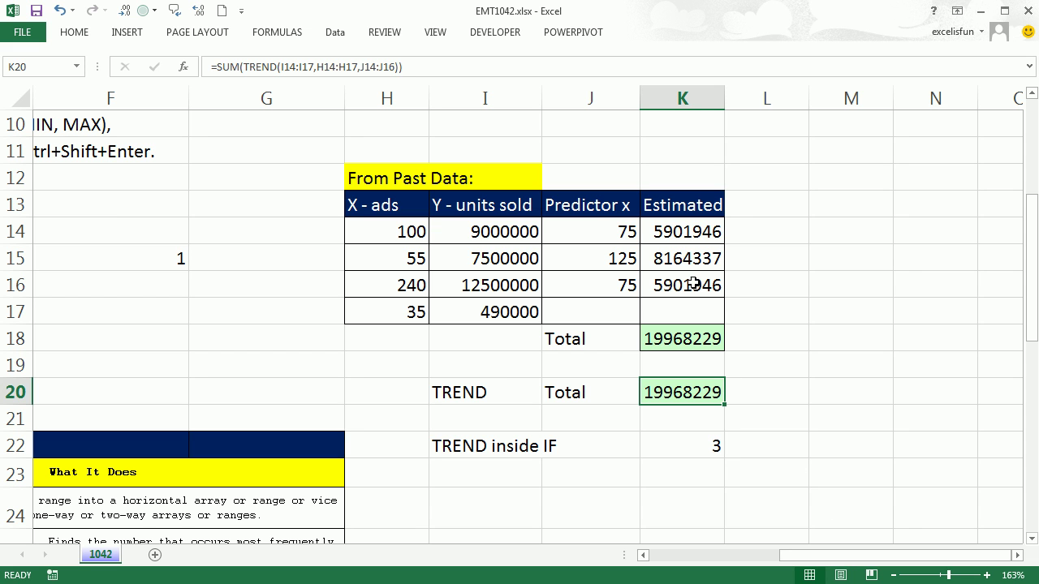
drag(687, 232, 679, 283)
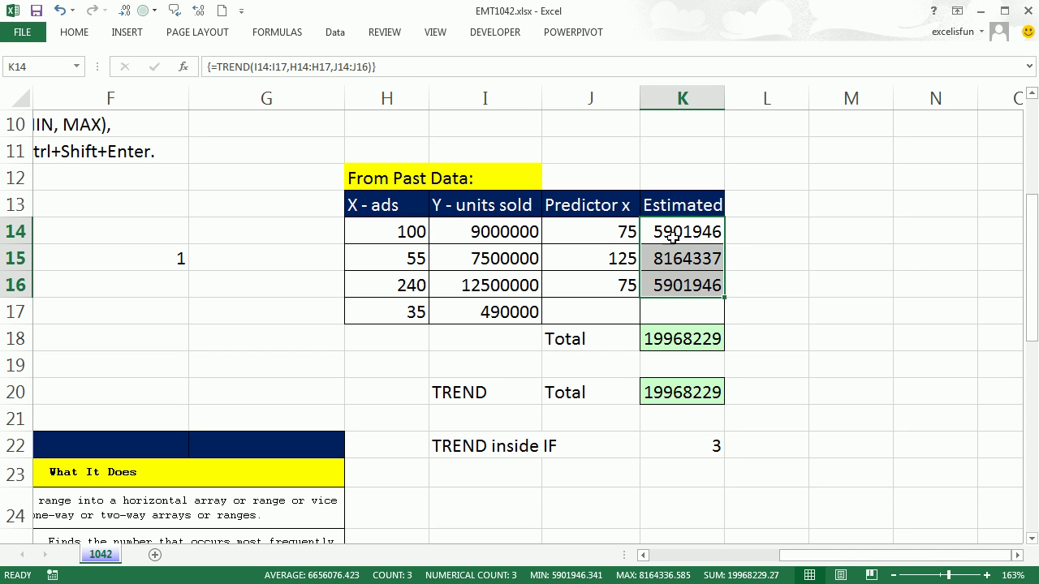
double_click(678, 392)
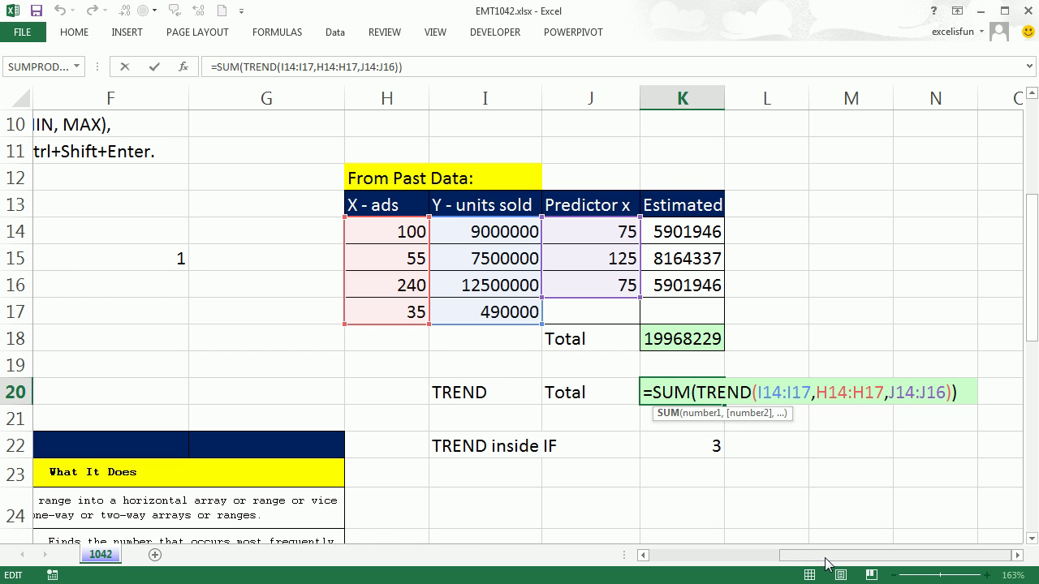
drag(828, 563, 696, 559)
key(Escape)
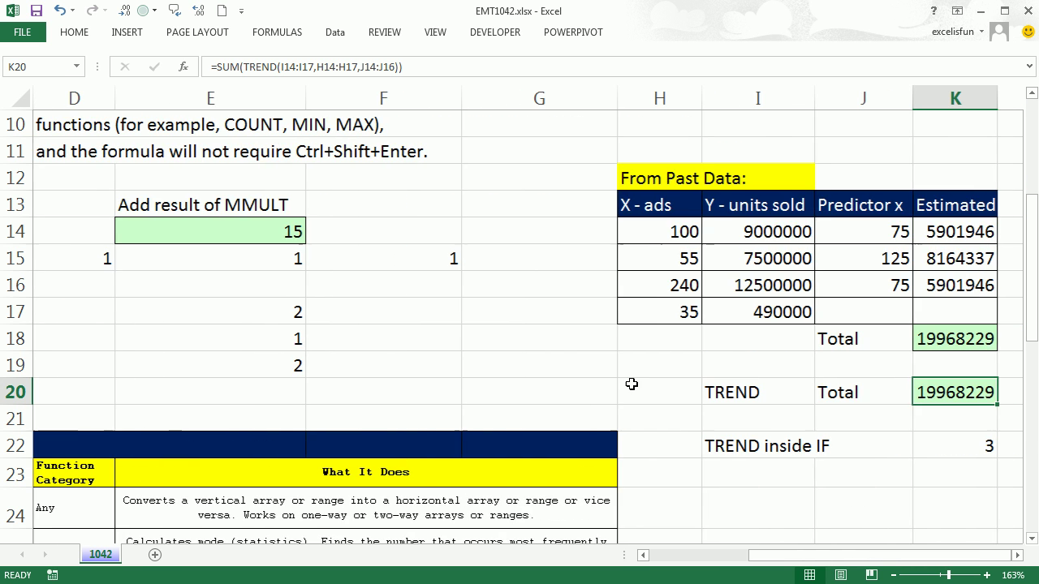
scroll(236, 155, up, 3)
click(236, 154)
drag(779, 560, 681, 560)
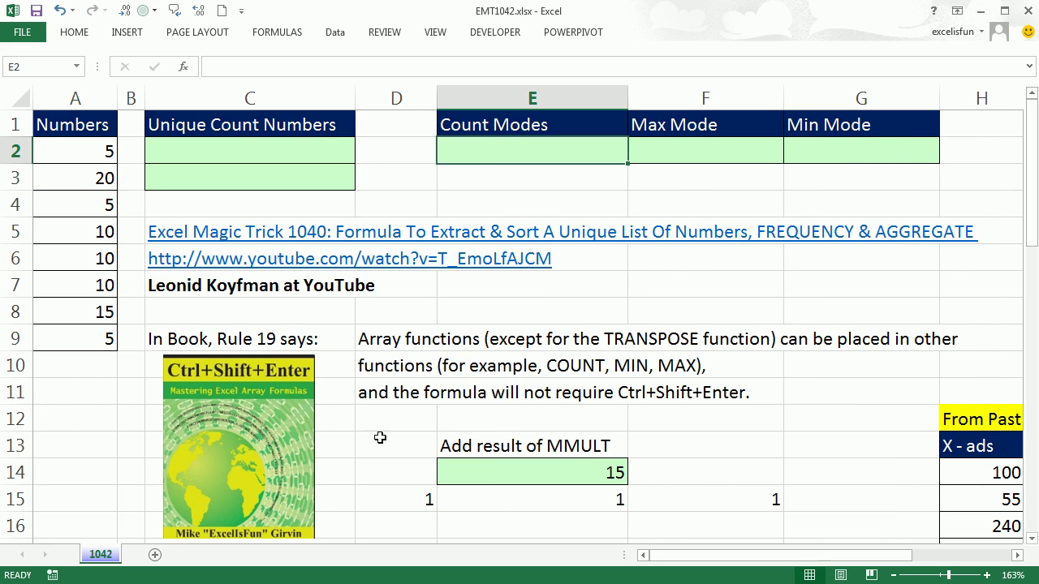
click(85, 159)
ctrl+click(88, 207)
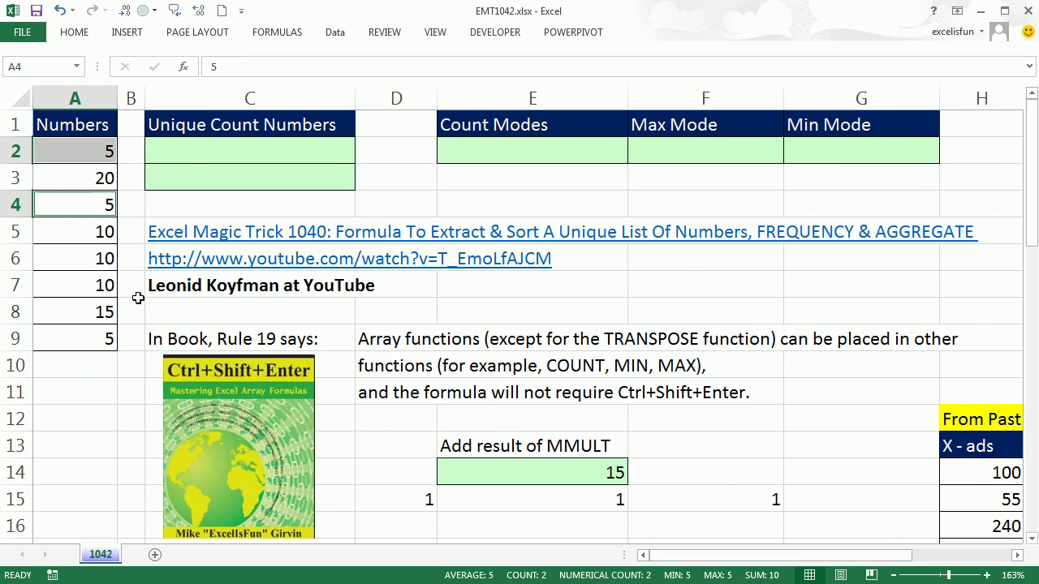
ctrl+click(87, 342)
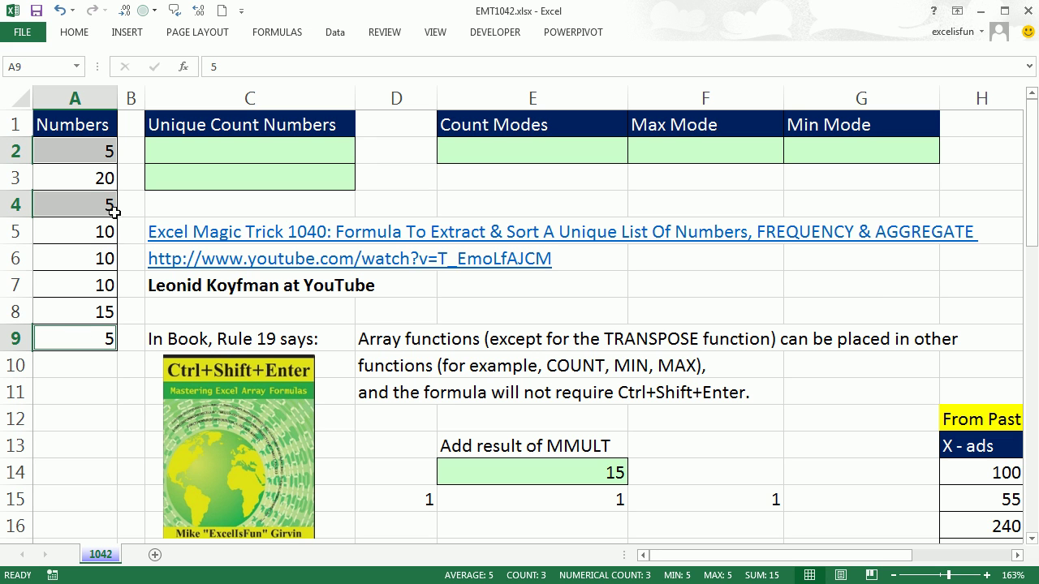
drag(97, 234, 101, 280)
drag(516, 156, 520, 180)
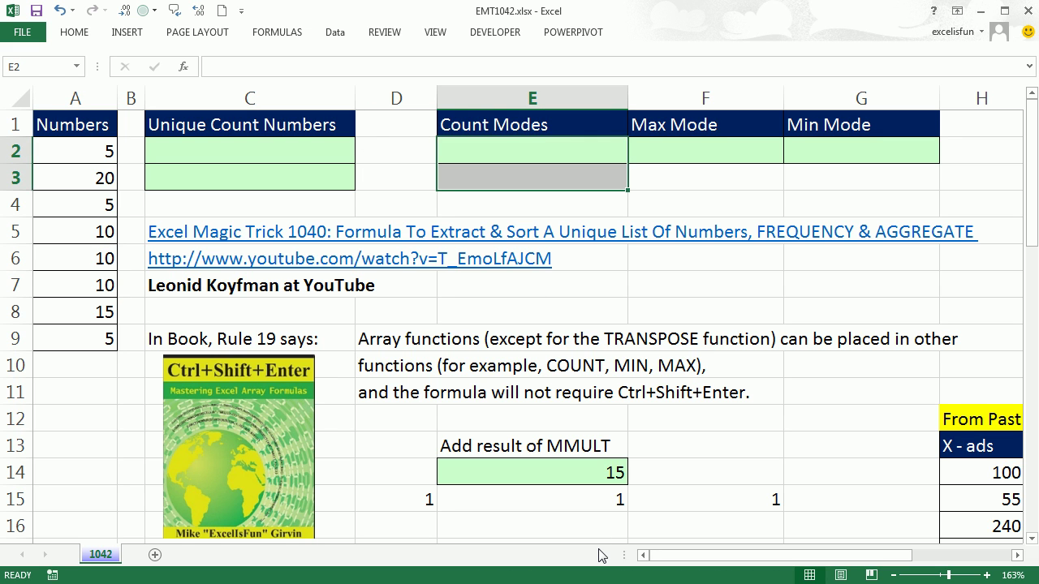
key(Up)
key(Down)
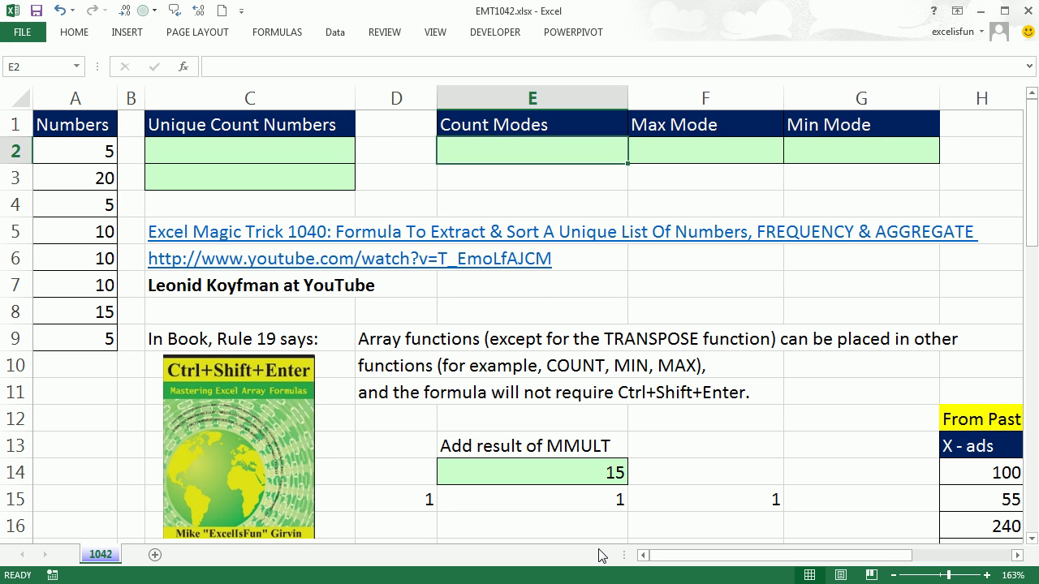
Step: Enter =MODE.MULT(A2:A9) in E2 and preview its array of modes with F9
text(=mu)
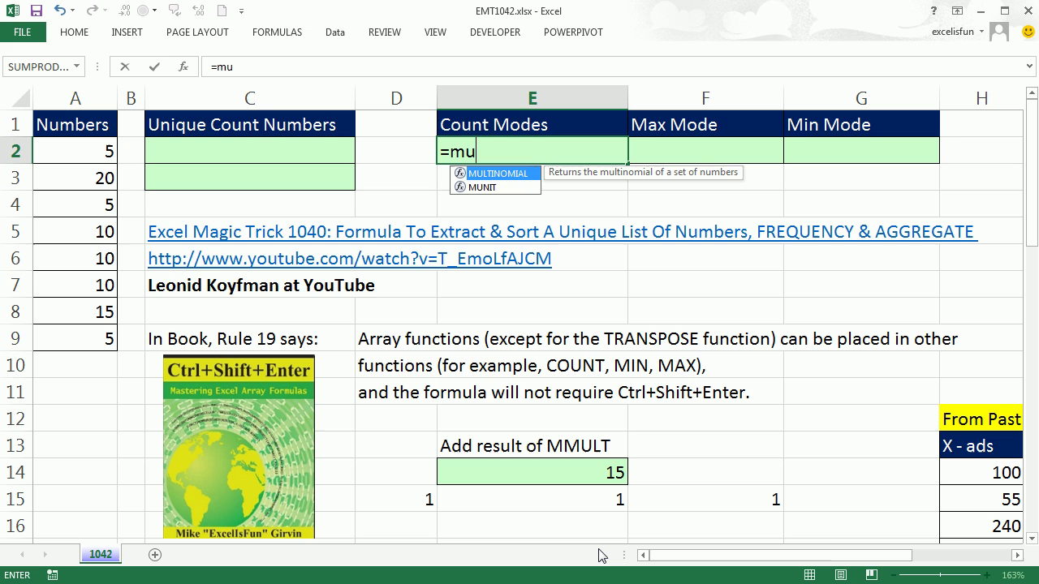
key(BackSpace)
text(od)
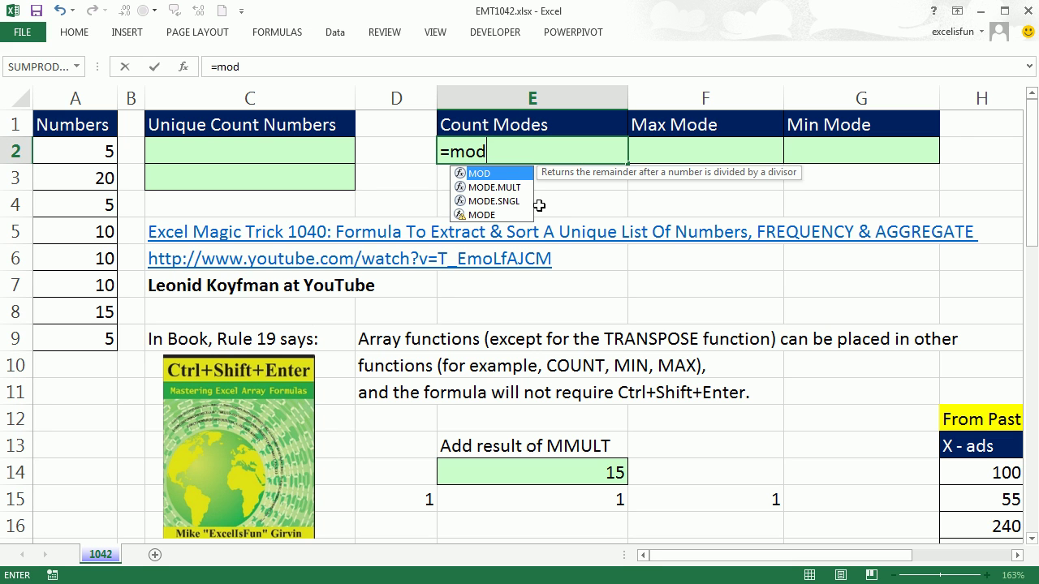
double_click(496, 187)
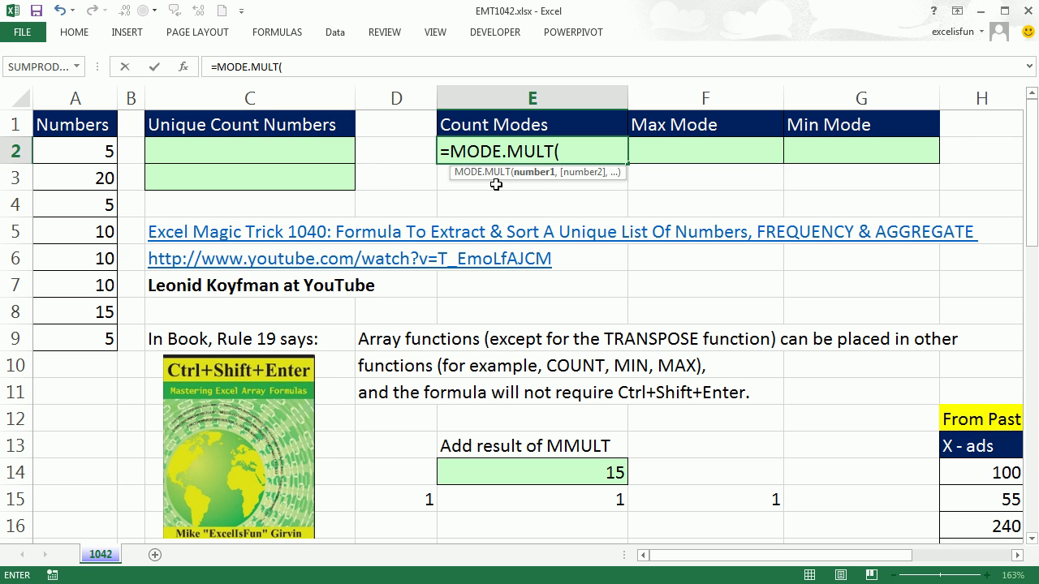
drag(72, 150, 82, 339)
text())
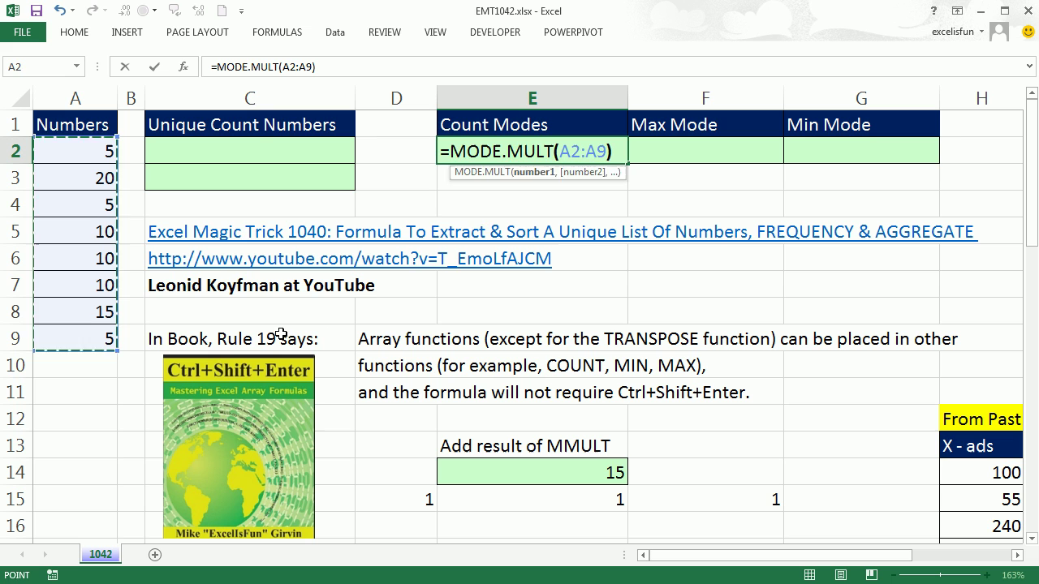
drag(617, 152, 450, 153)
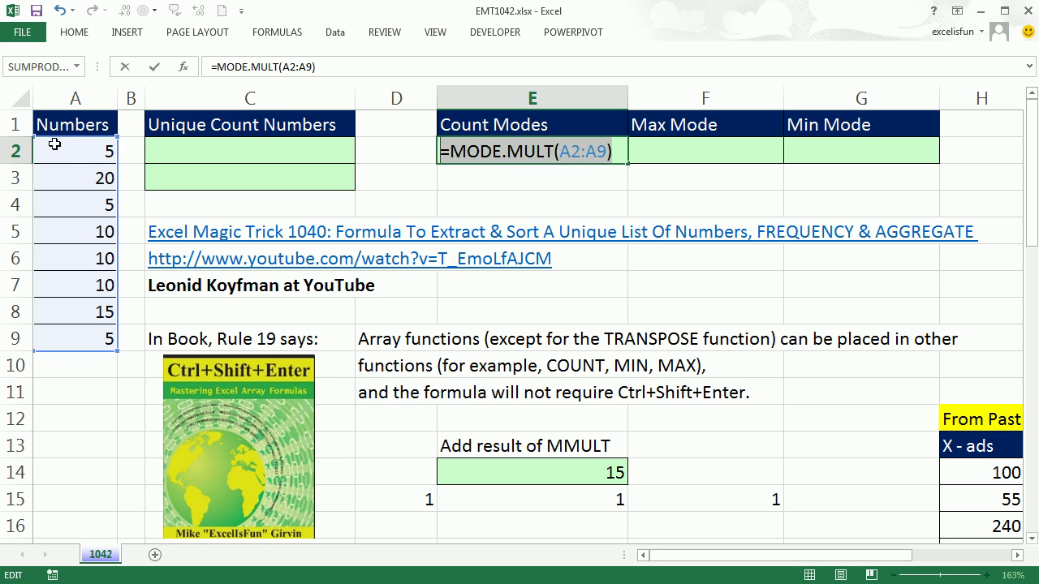
key(F9)
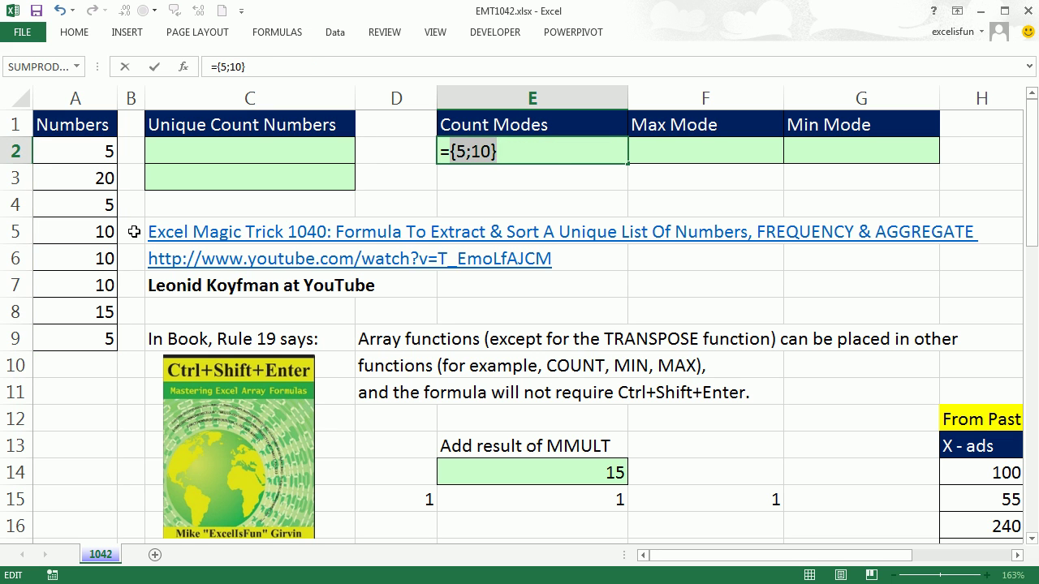
key(ctrl+z)
Step: Wrap MODE.MULT in COUNT so E2 returns 2
click(452, 151)
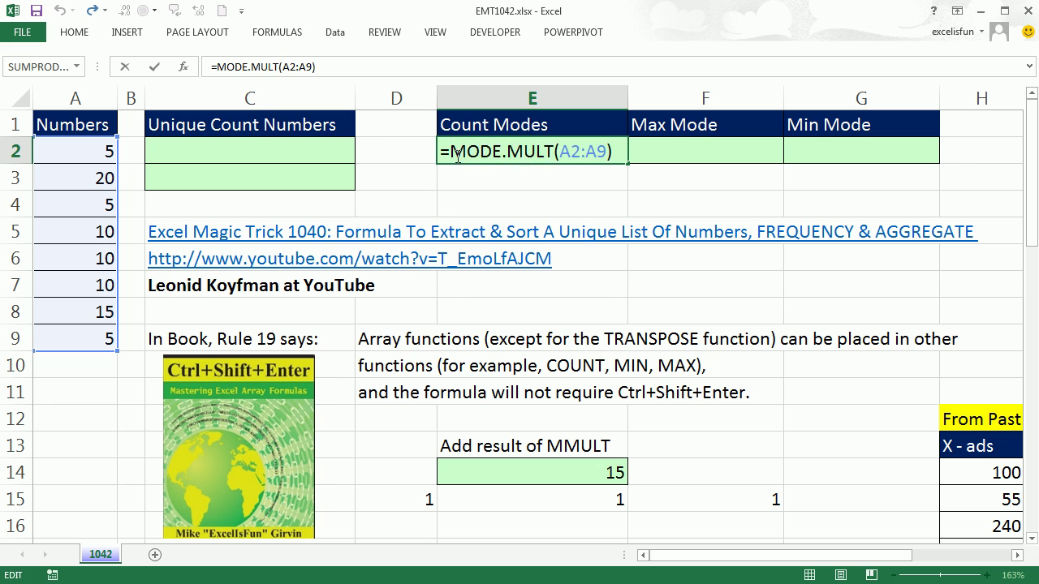
text(count)
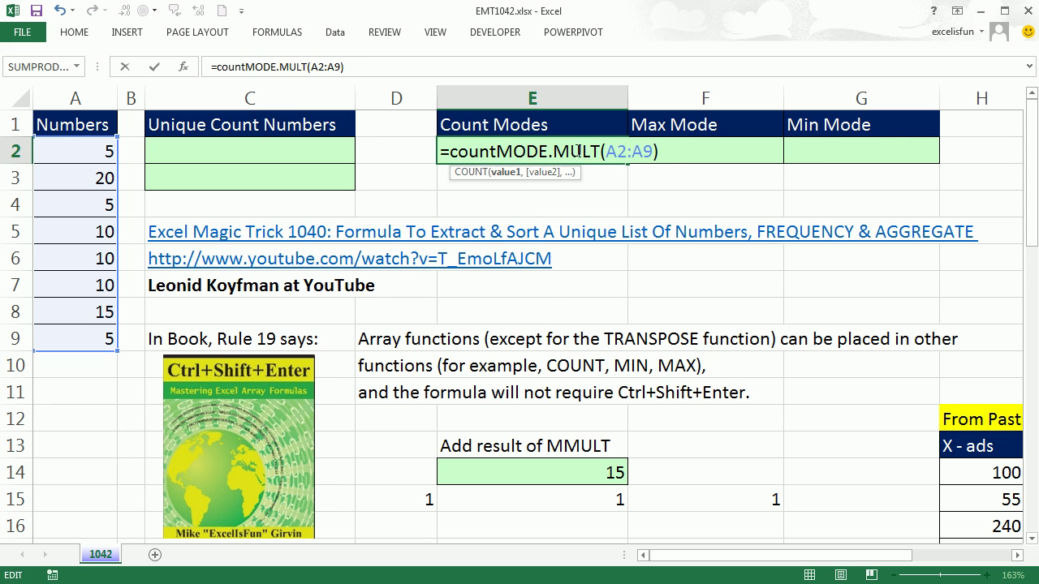
key(Tab)
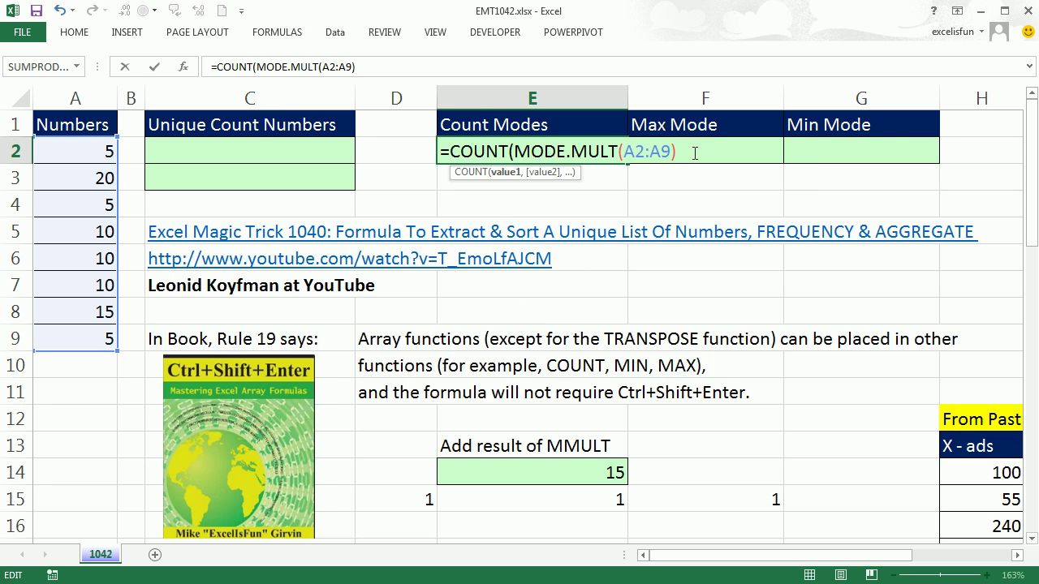
text())
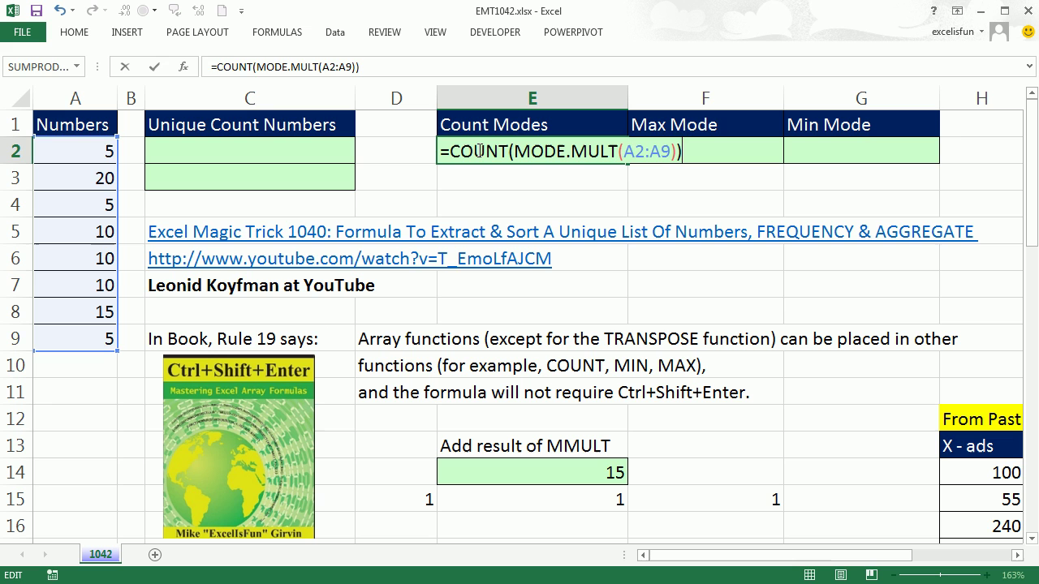
key(Return)
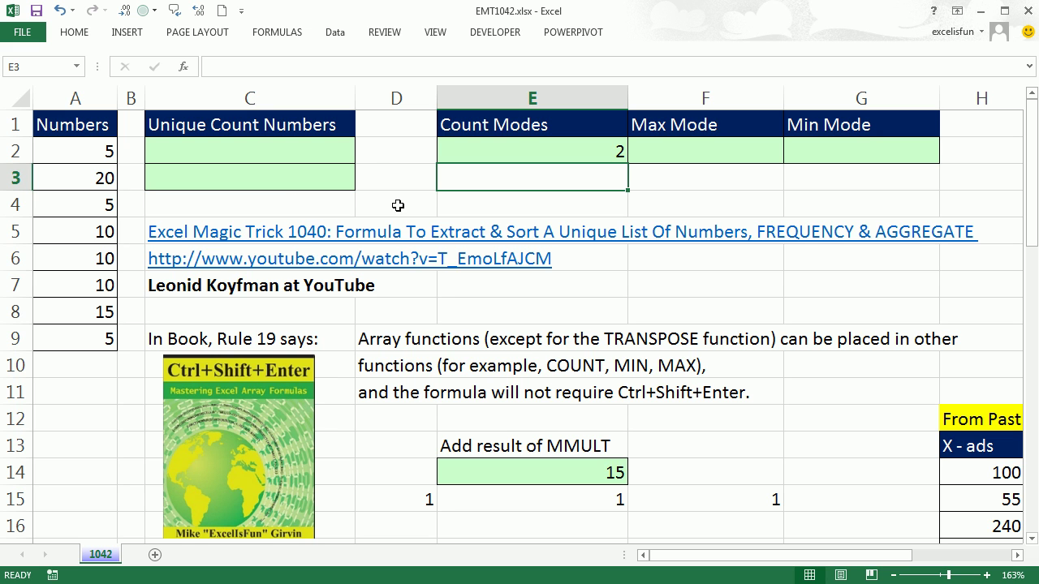
Step: Type =FREQUENCY(A2:A9,A2:A9) into cell C2
click(274, 154)
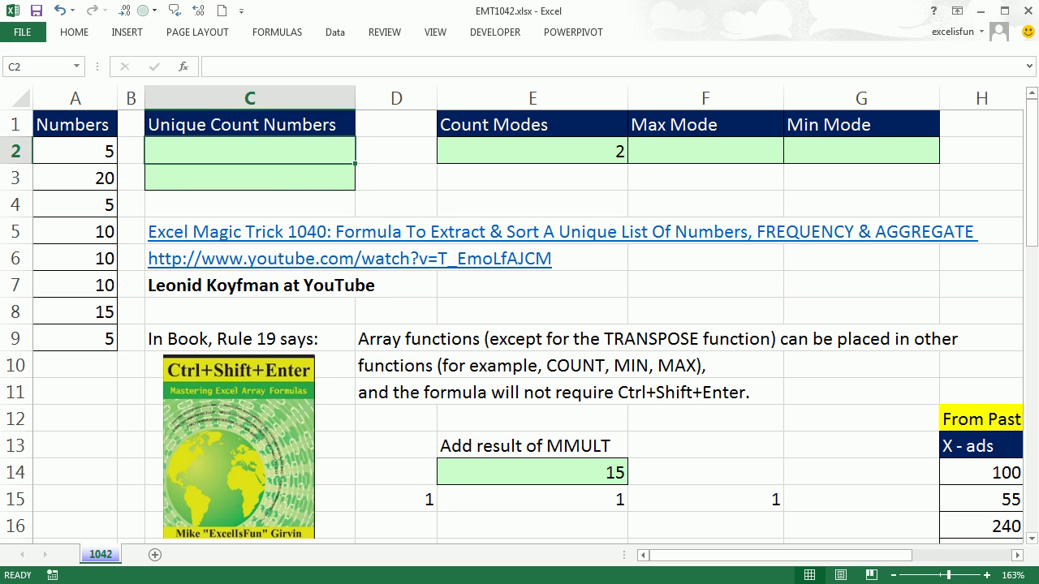
text(=fre)
key(Tab)
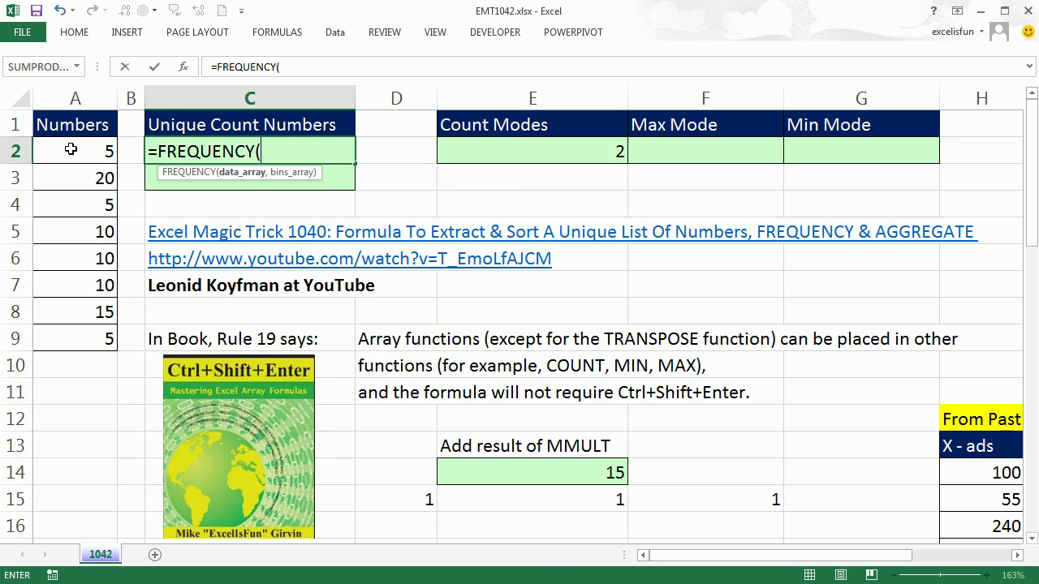
drag(94, 150, 89, 337)
text(,)
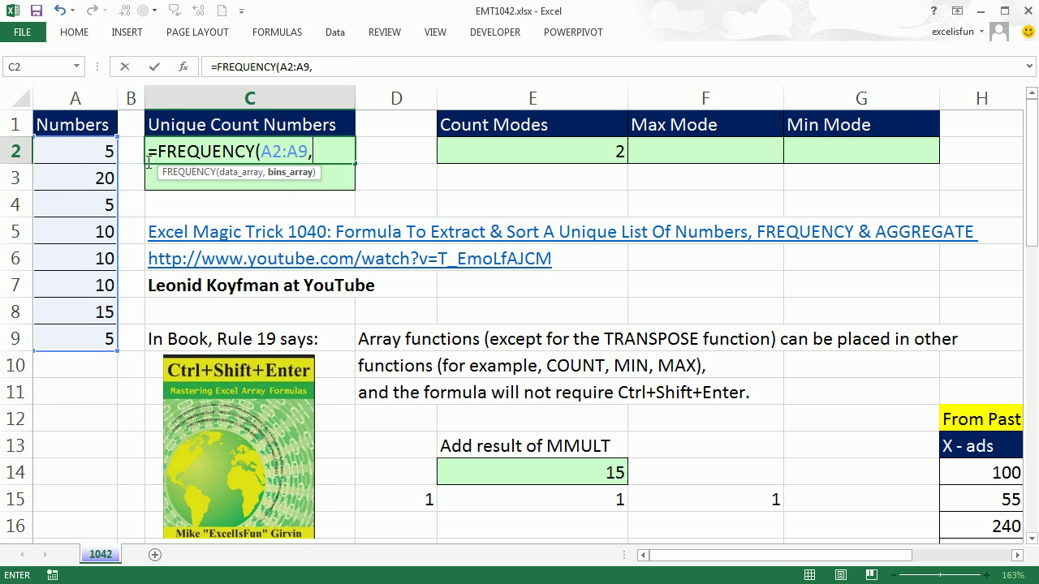
drag(70, 151, 82, 333)
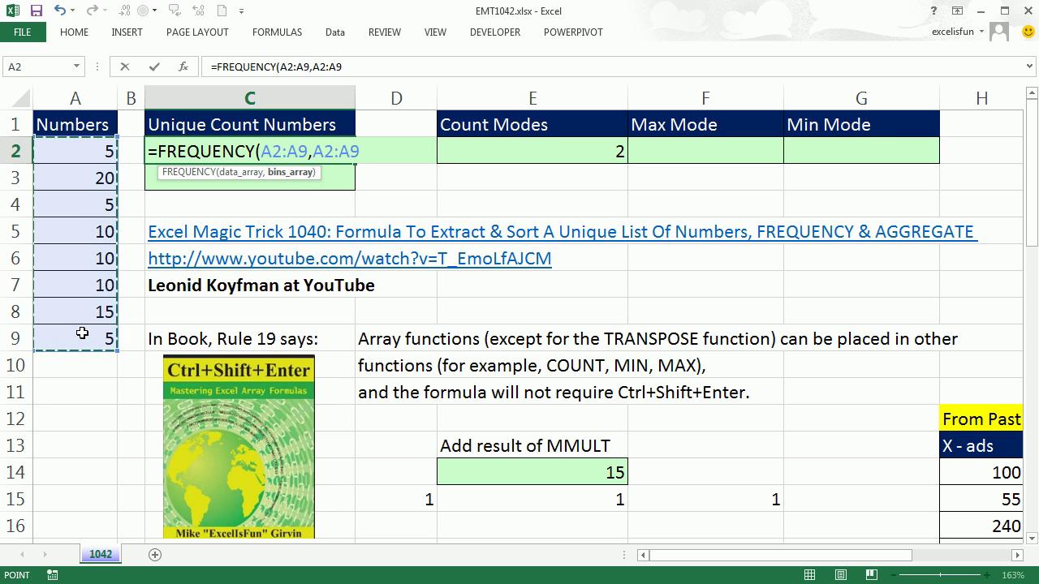
text())
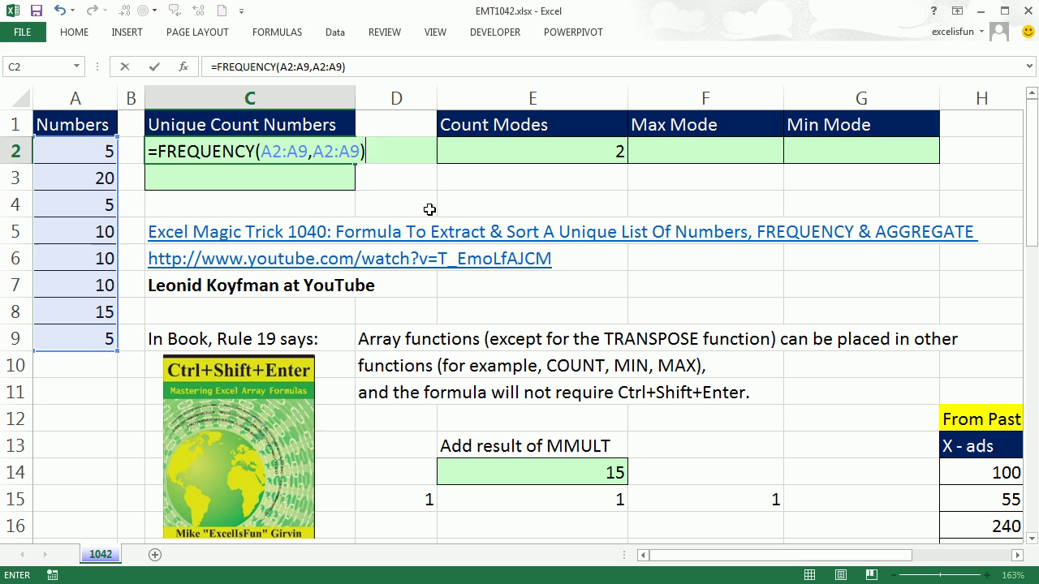
Step: Preview the FREQUENCY result array with F9, then undo back to the formula text
drag(386, 149, 110, 134)
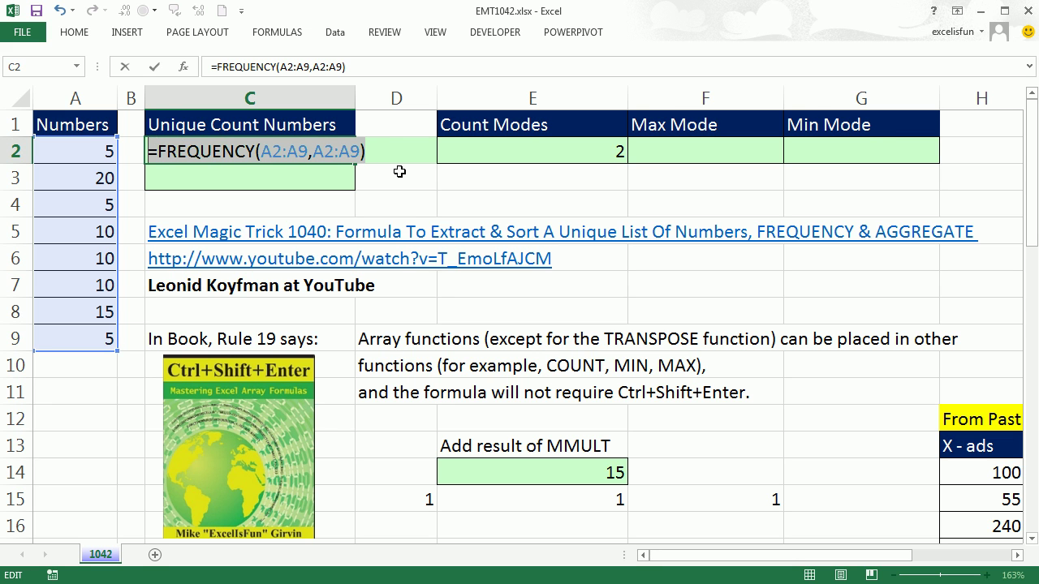
key(F9)
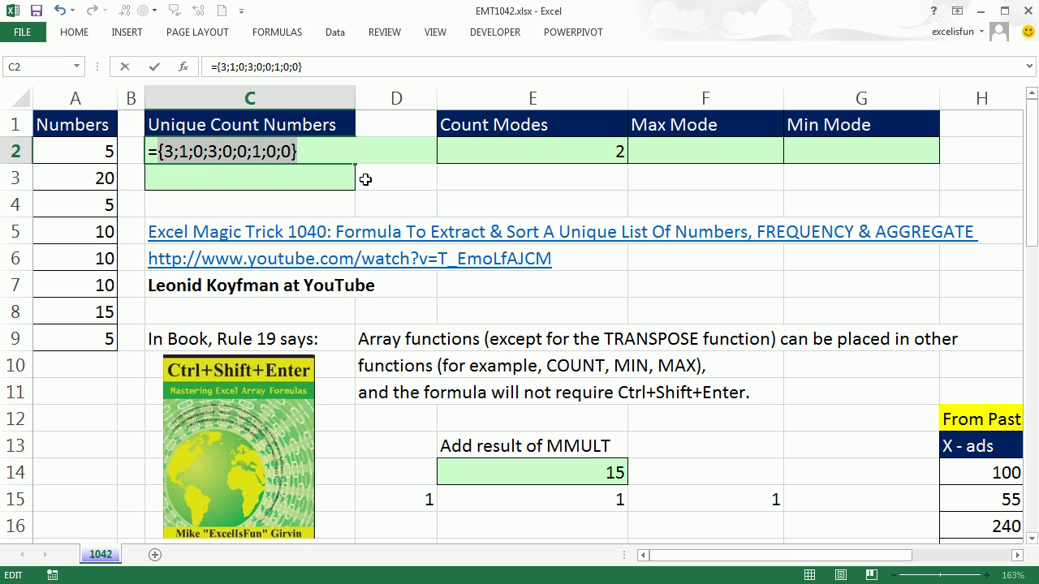
key(ctrl+z)
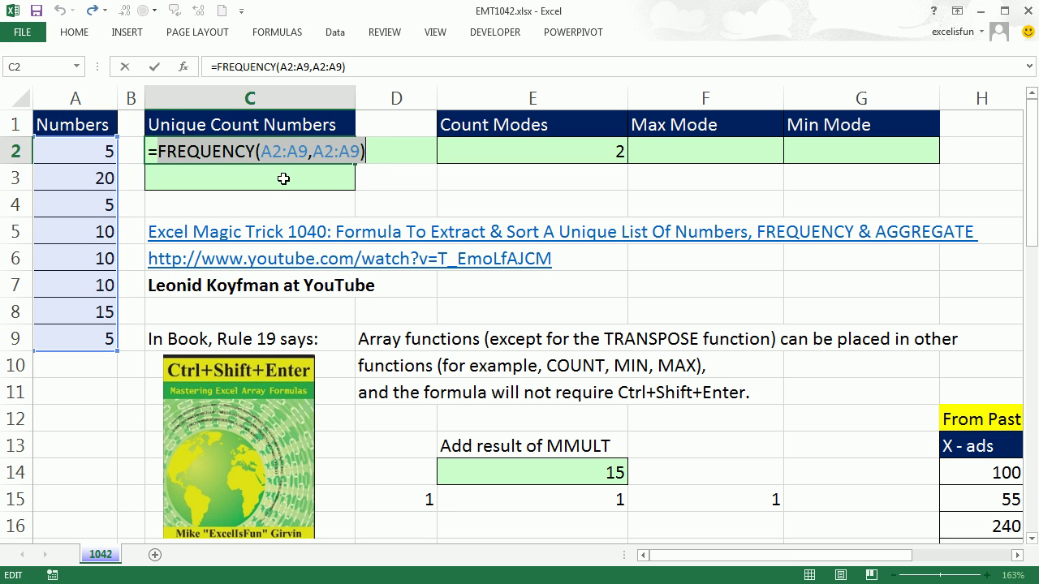
click(161, 151)
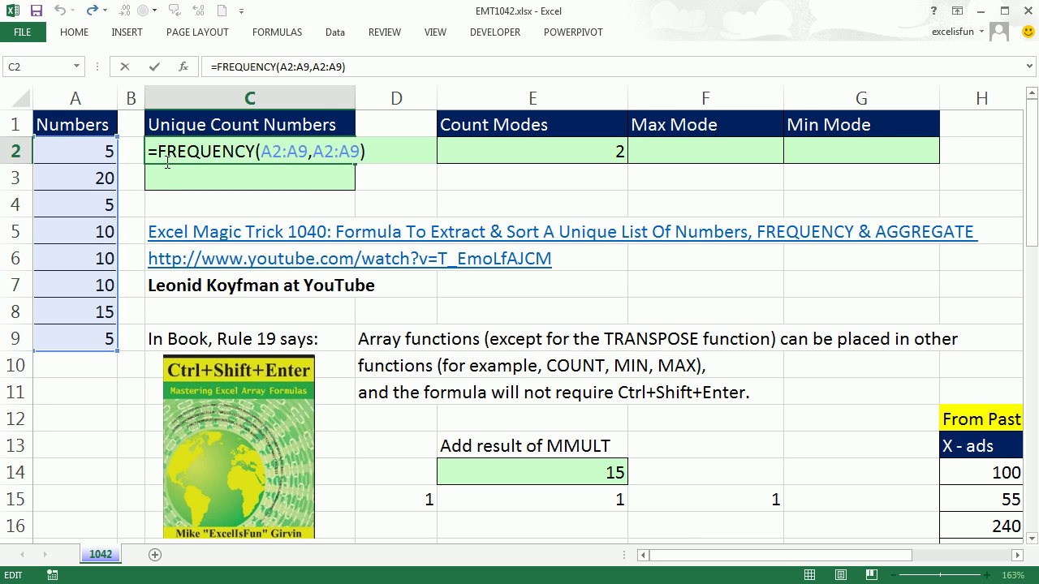
Step: Wrap FREQUENCY in IF(...,1) and preview the resulting array with F9
text(IF()
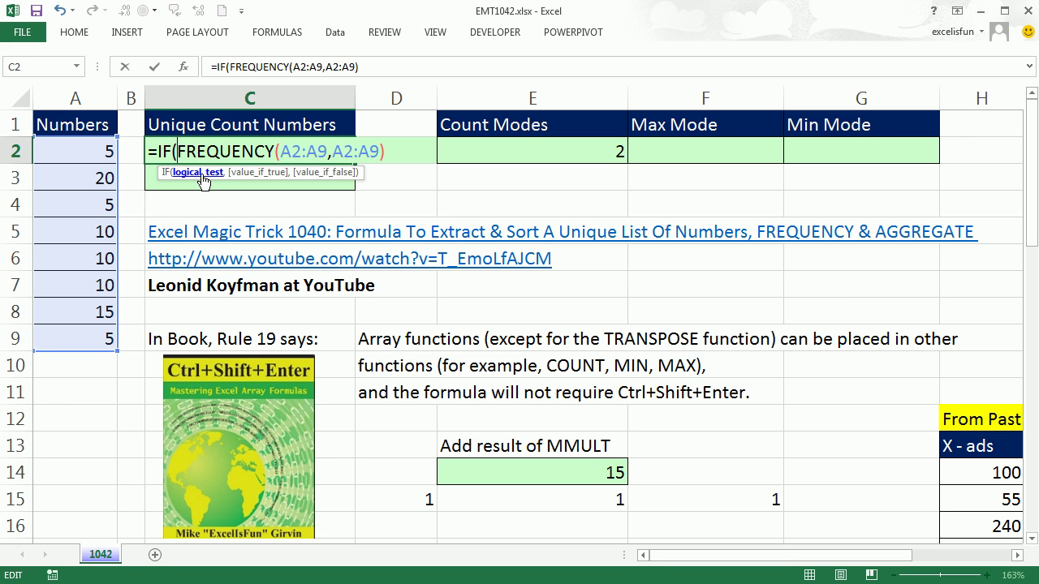
click(397, 152)
text(,)
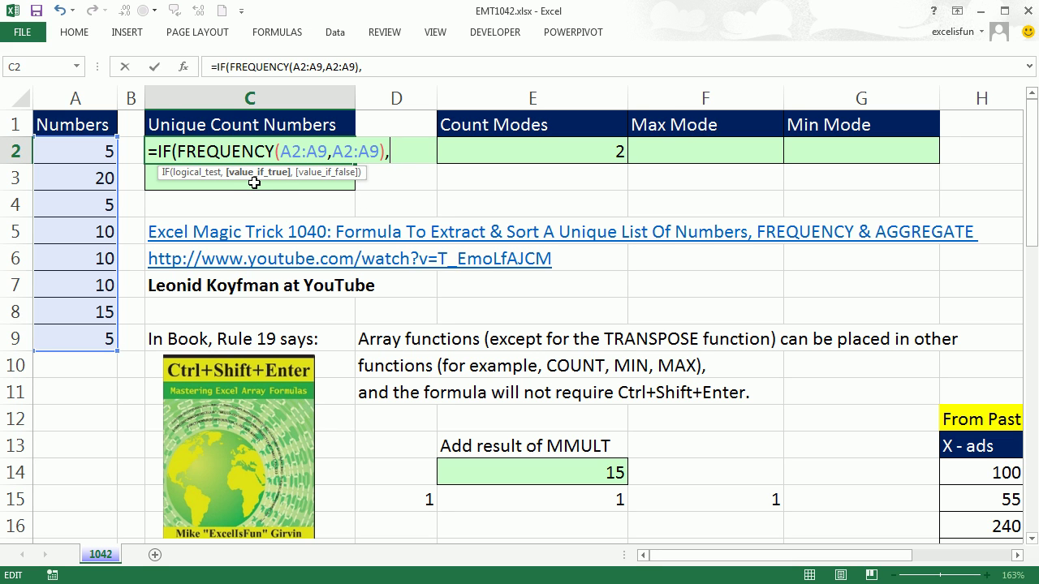
text(1))
drag(159, 151, 528, 170)
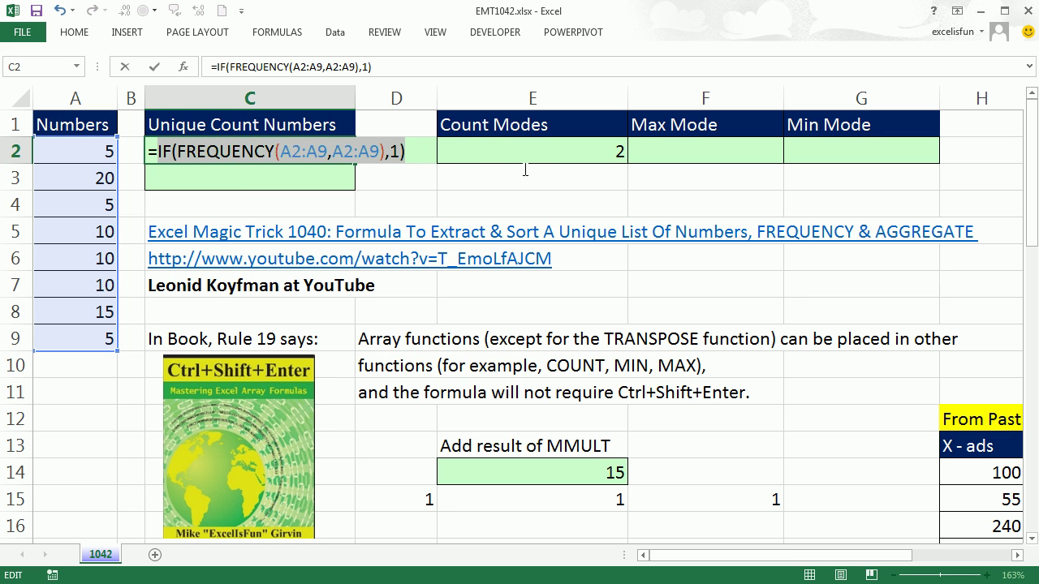
key(F9)
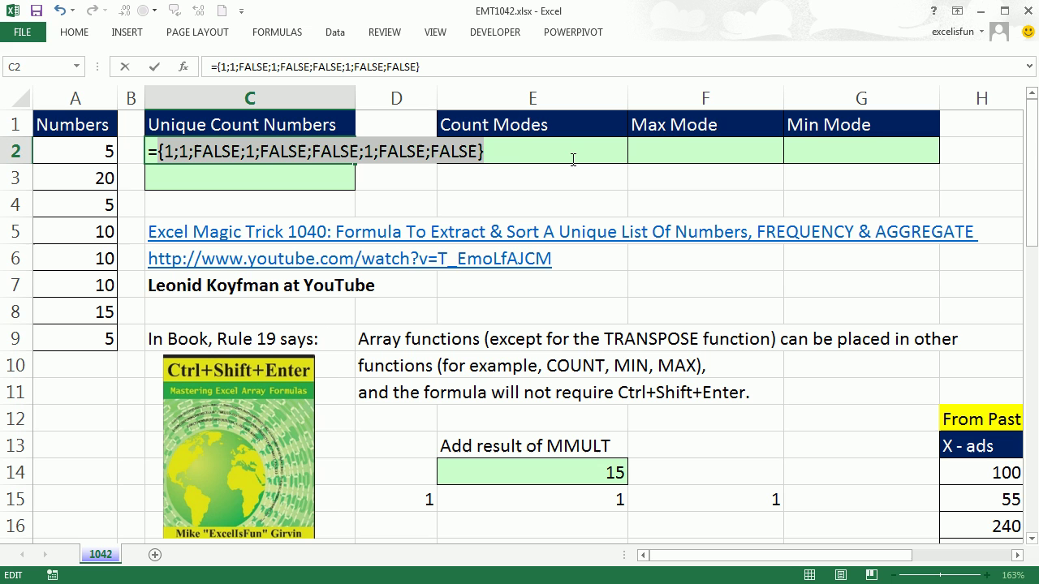
key(ctrl+z)
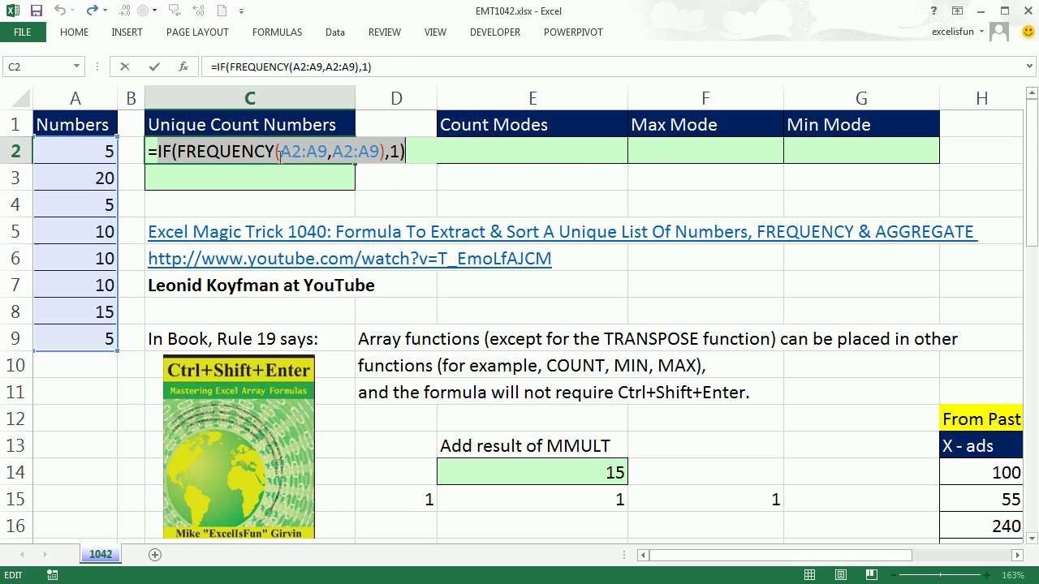
Step: Wrap the IF in SUM and enter the formula in C2, showing 4
click(159, 155)
text(sum)
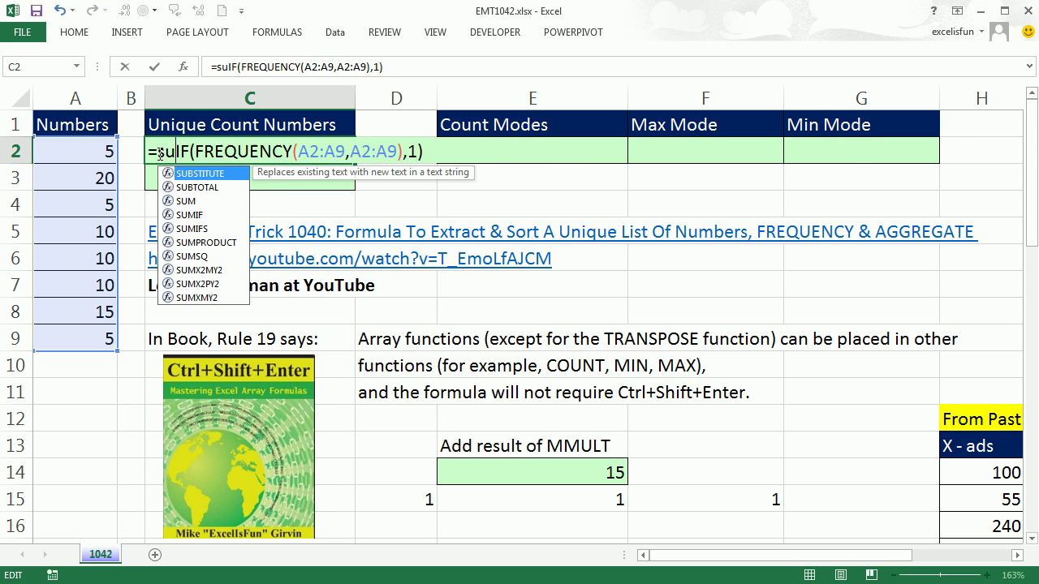
key(Tab)
click(465, 150)
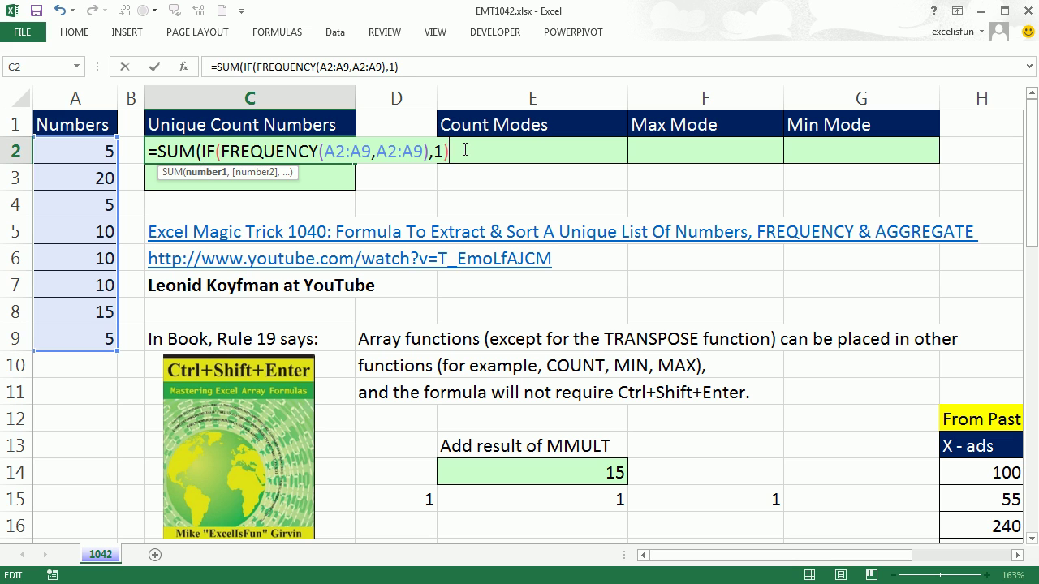
text())
key(Return)
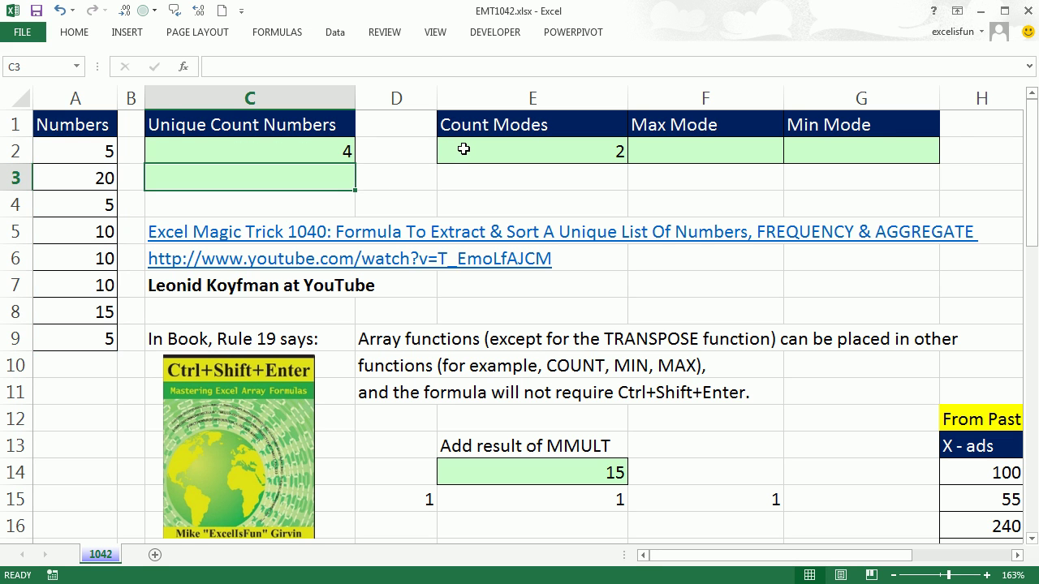
Step: Review the FREQUENCY and IF argument hints in C2's formula, then commit it unchanged
double_click(274, 151)
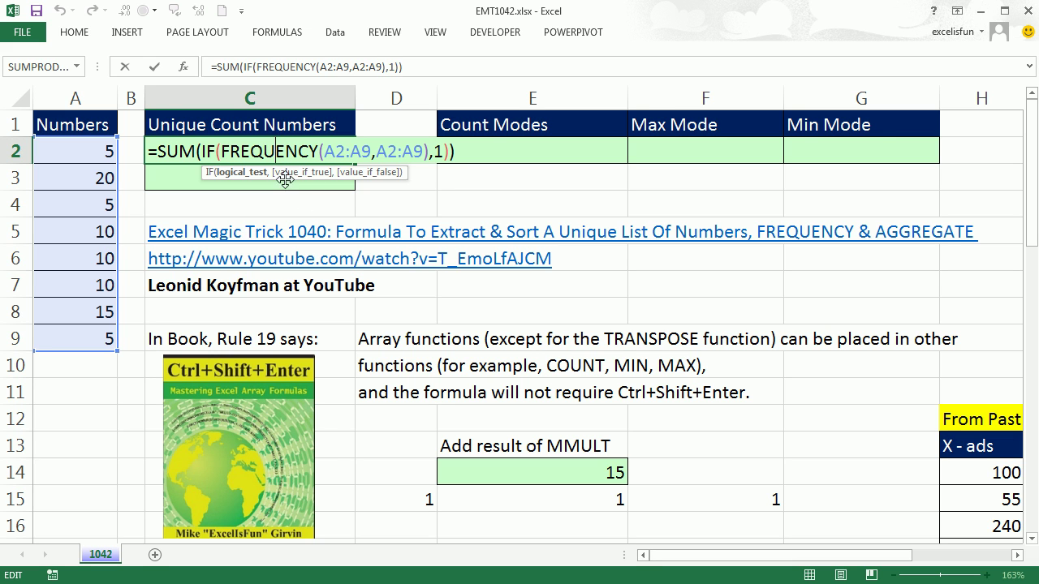
click(328, 153)
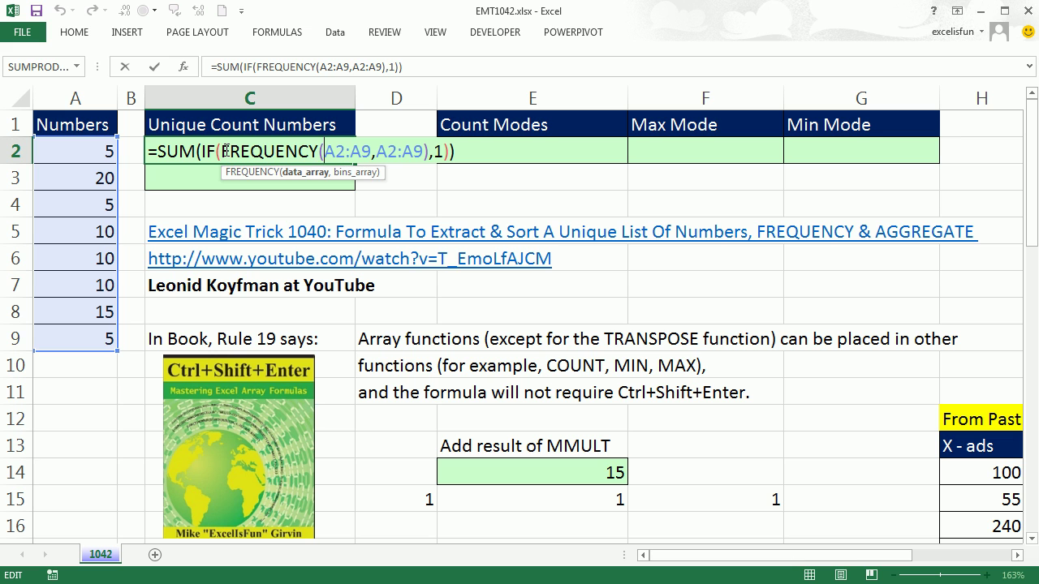
click(225, 151)
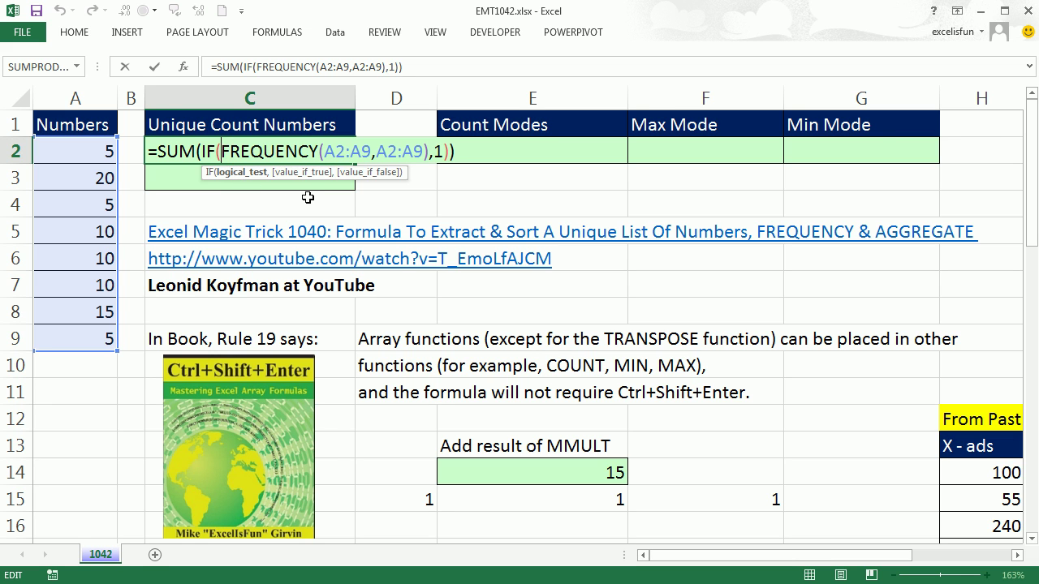
key(ctrl+Return)
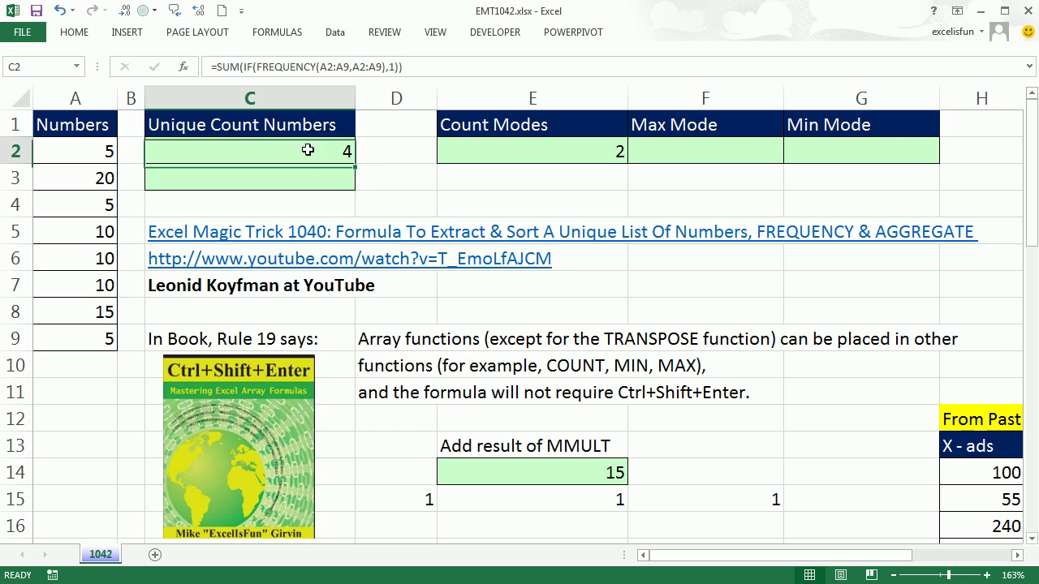
Step: Commit =SUM(IF(TREND(I14:I17,H14:H17,J14:J16),1)) in K22, showing 3
scroll(609, 450, down, 3)
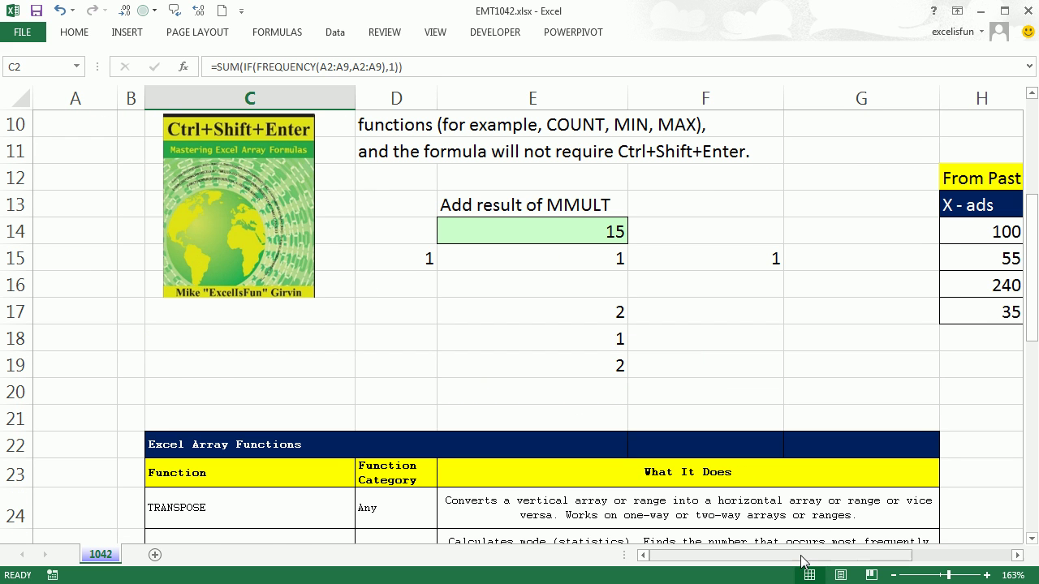
drag(802, 560, 901, 560)
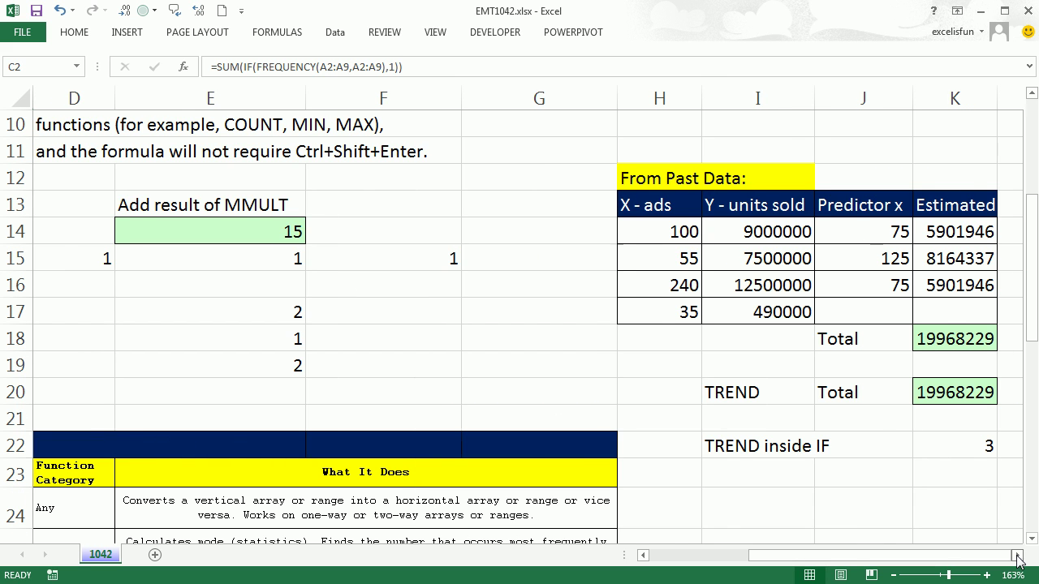
scroll(835, 485, right, 4)
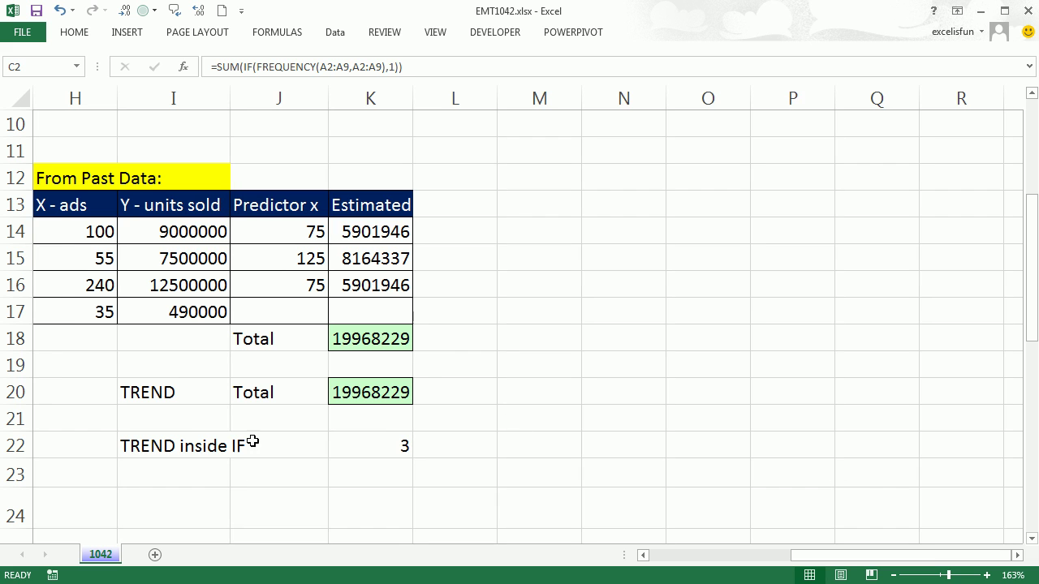
click(371, 449)
double_click(371, 448)
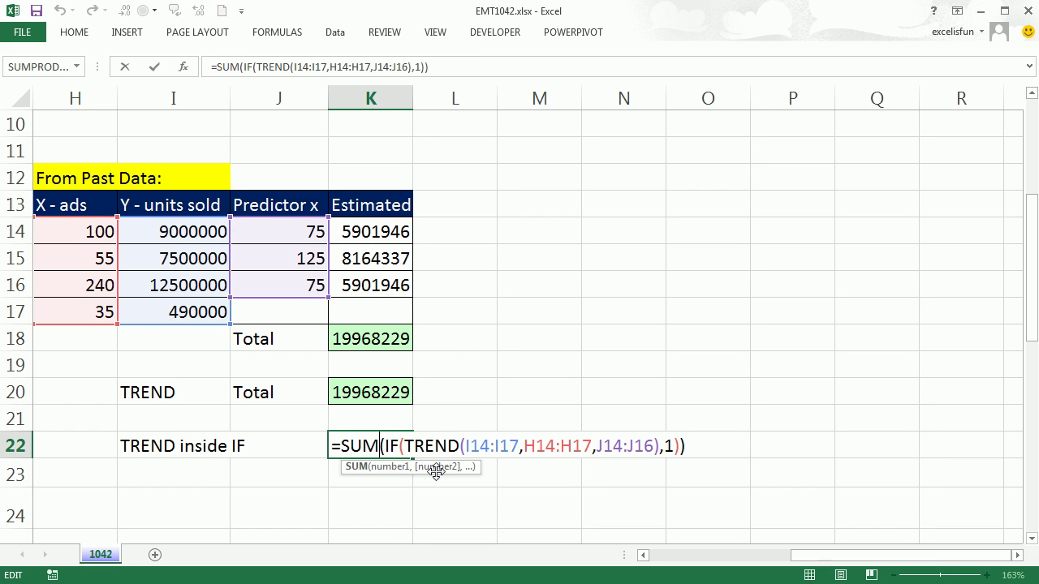
click(407, 446)
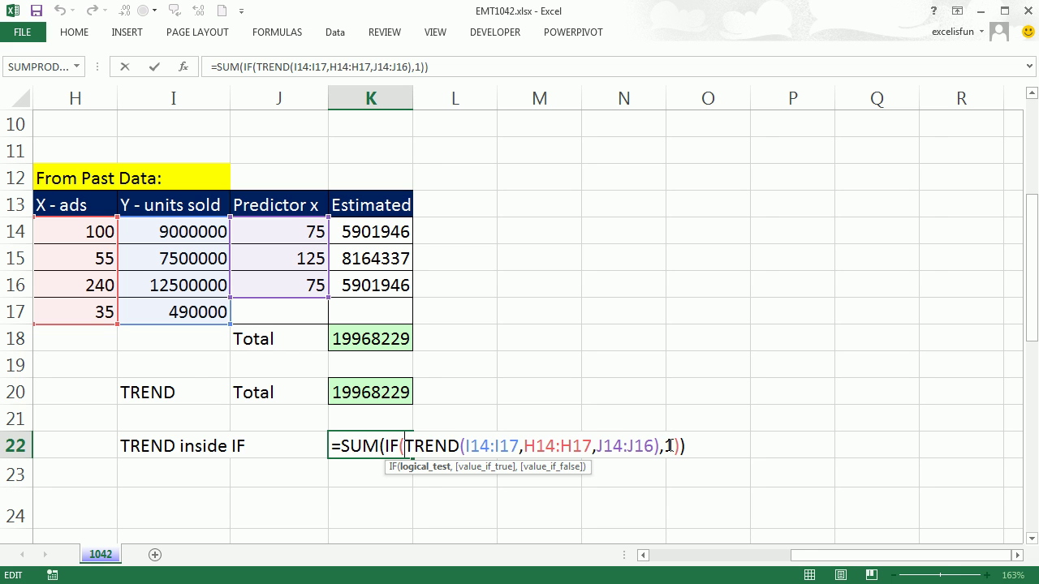
key(Return)
Step: Reopen K22's formula to review the TREND part
click(376, 437)
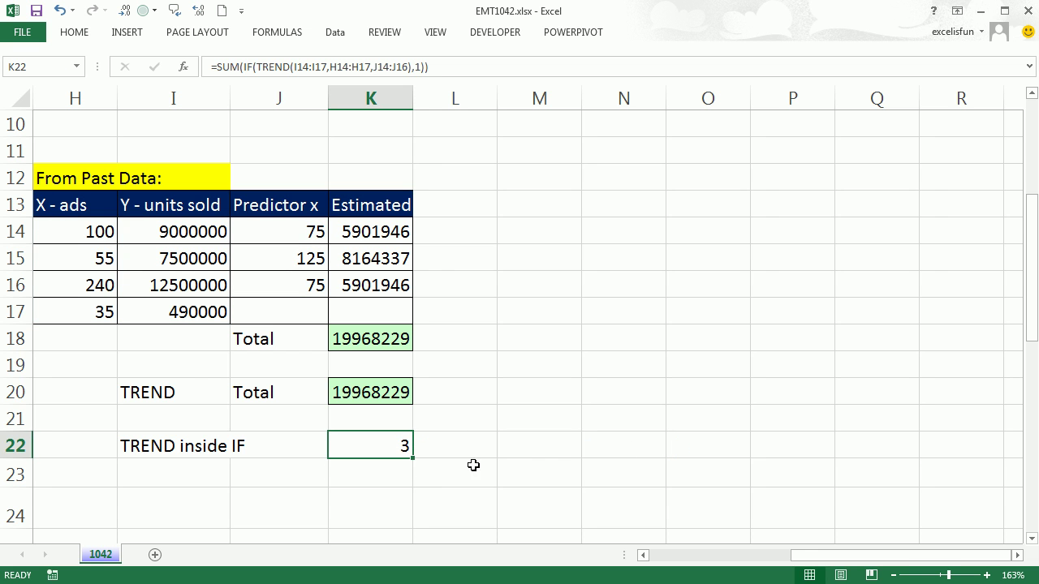
double_click(372, 439)
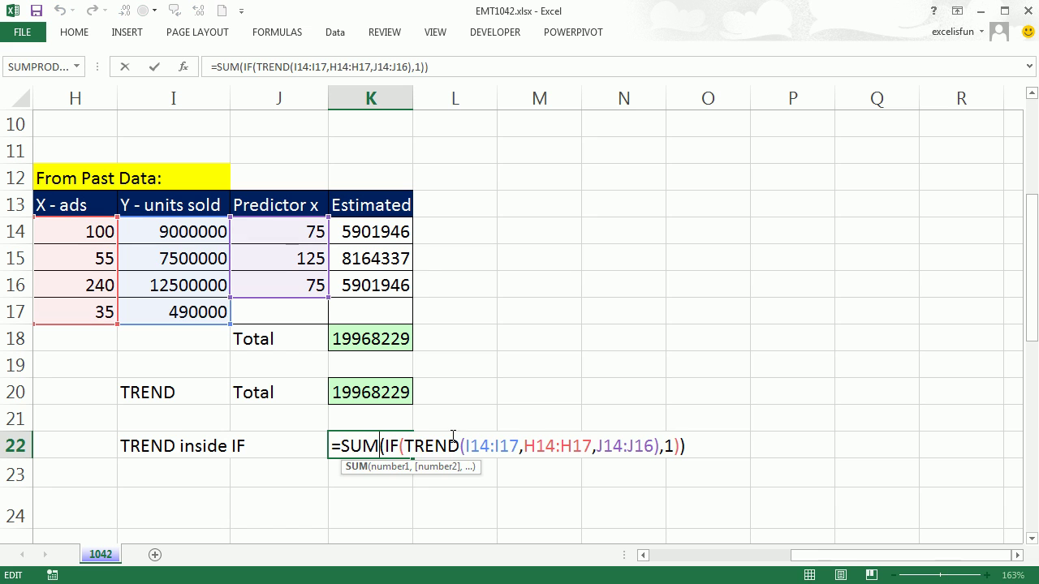
click(407, 445)
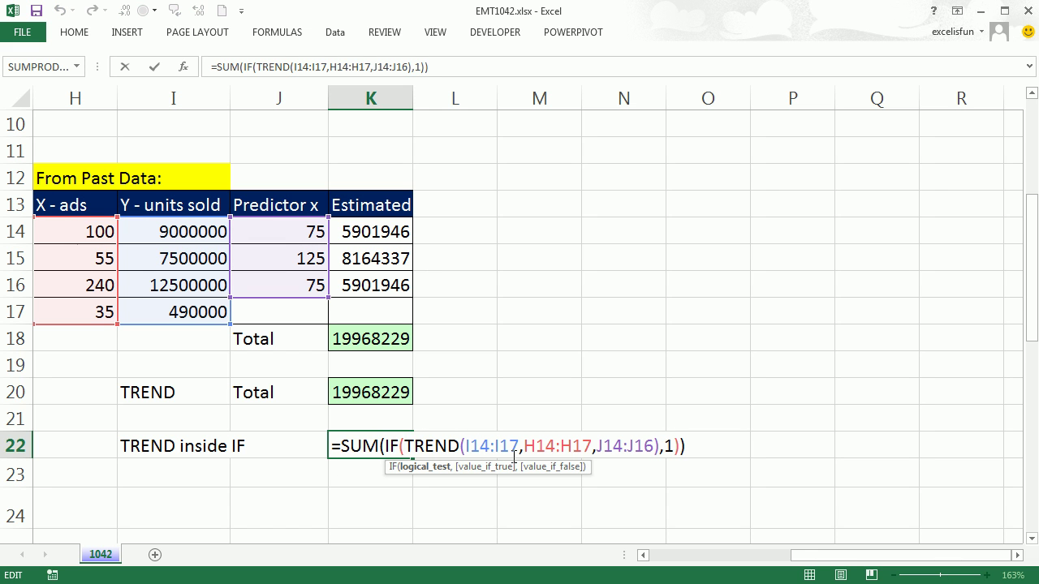
click(822, 559)
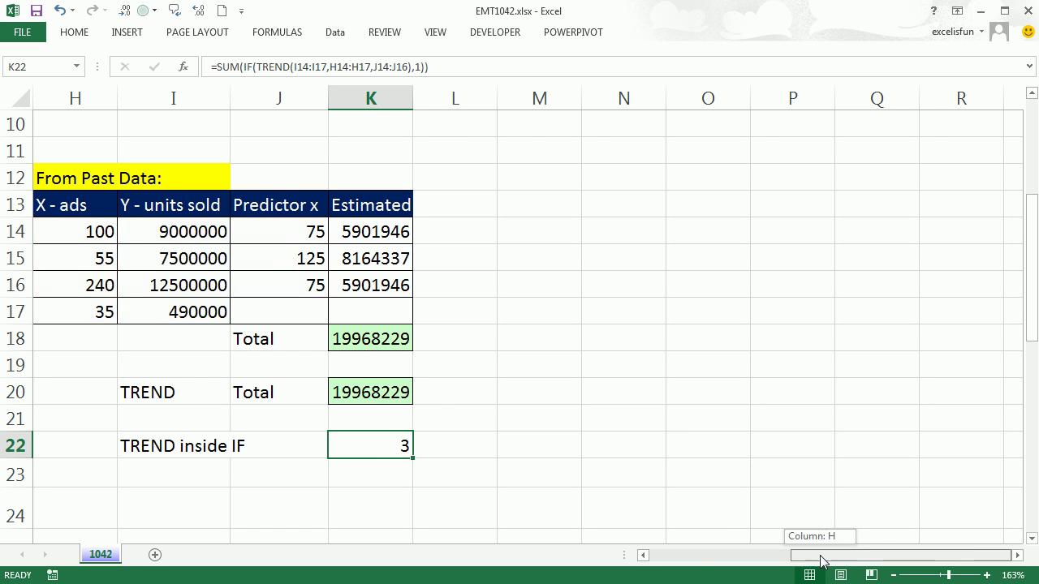
Step: Scroll back to column C and inspect C2's FREQUENCY part, leaving it at 4
drag(822, 558, 680, 559)
scroll(555, 480, up, 3)
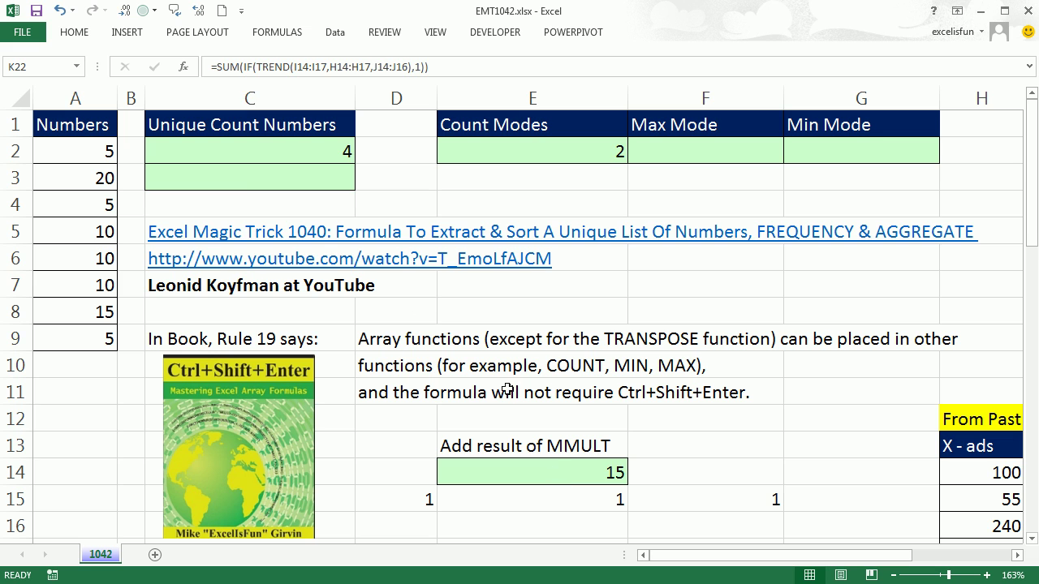
click(237, 173)
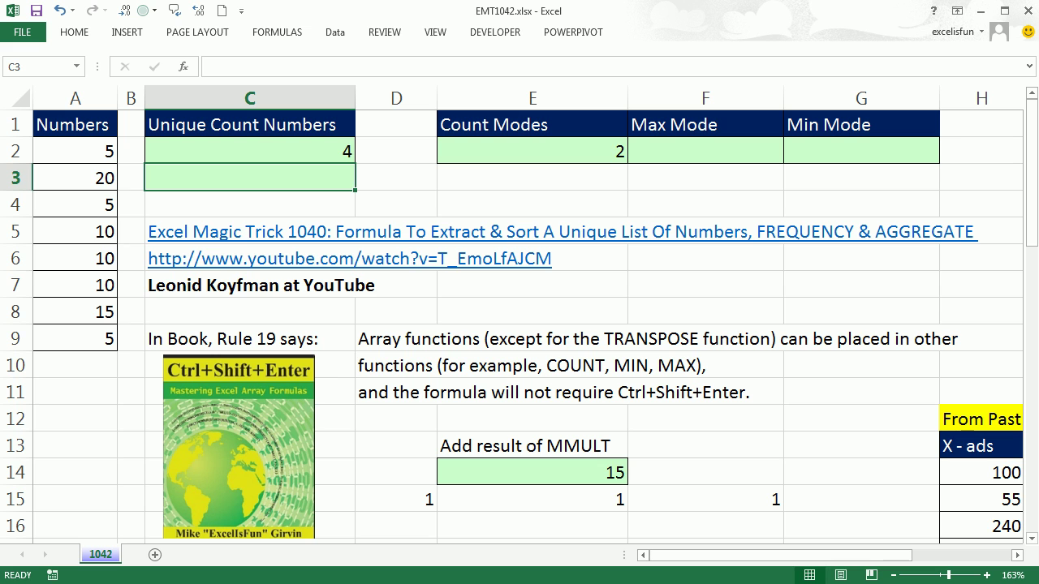
double_click(233, 154)
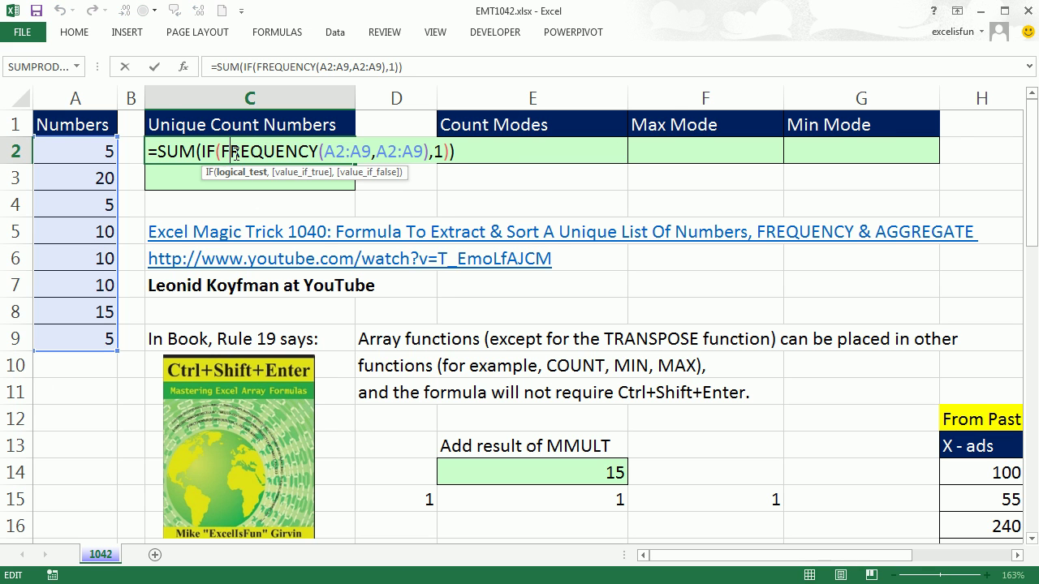
drag(226, 152, 428, 160)
key(ctrl+c)
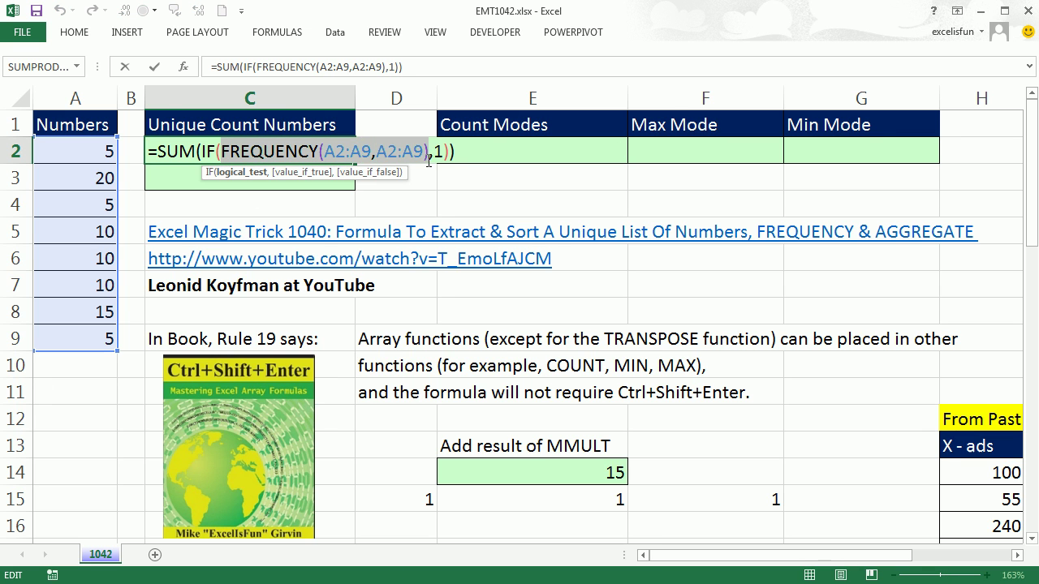
key(Return)
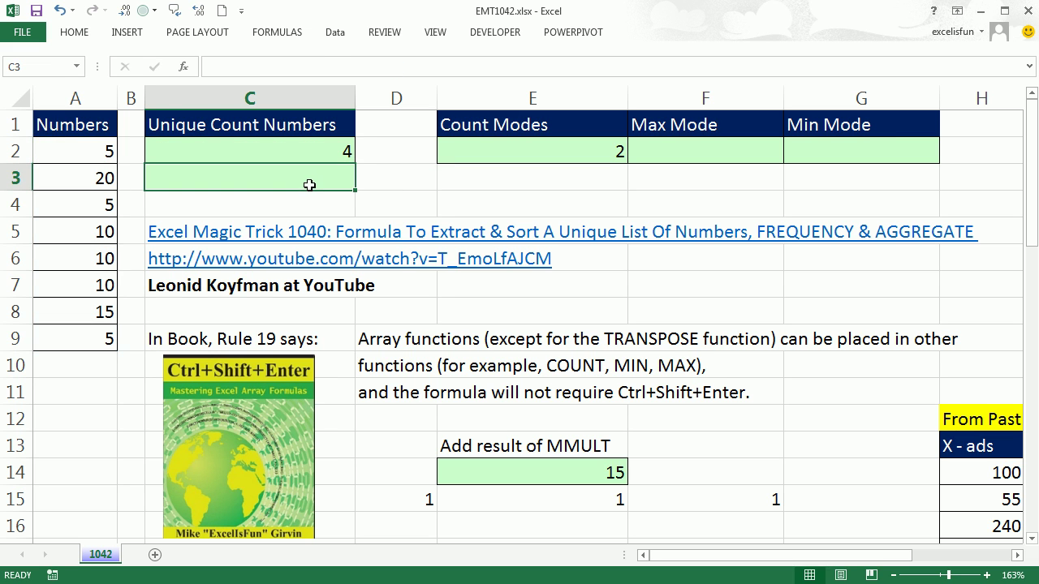
Step: Enter =FREQUENCY(A2:A9,A2:A9) in C3 and preview its array with F9
text(=)
key(ctrl+v)
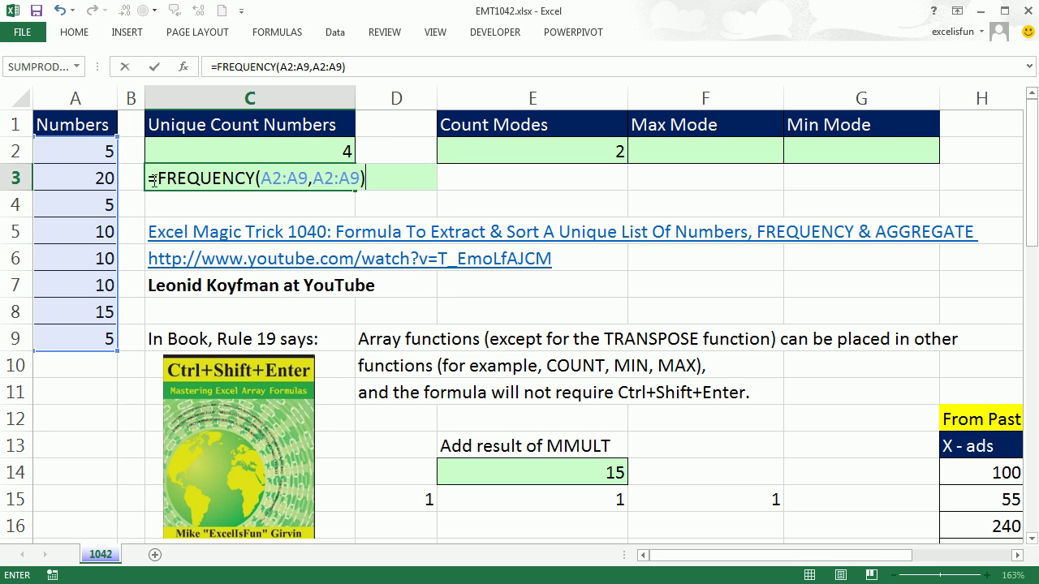
drag(159, 180, 469, 216)
key(F9)
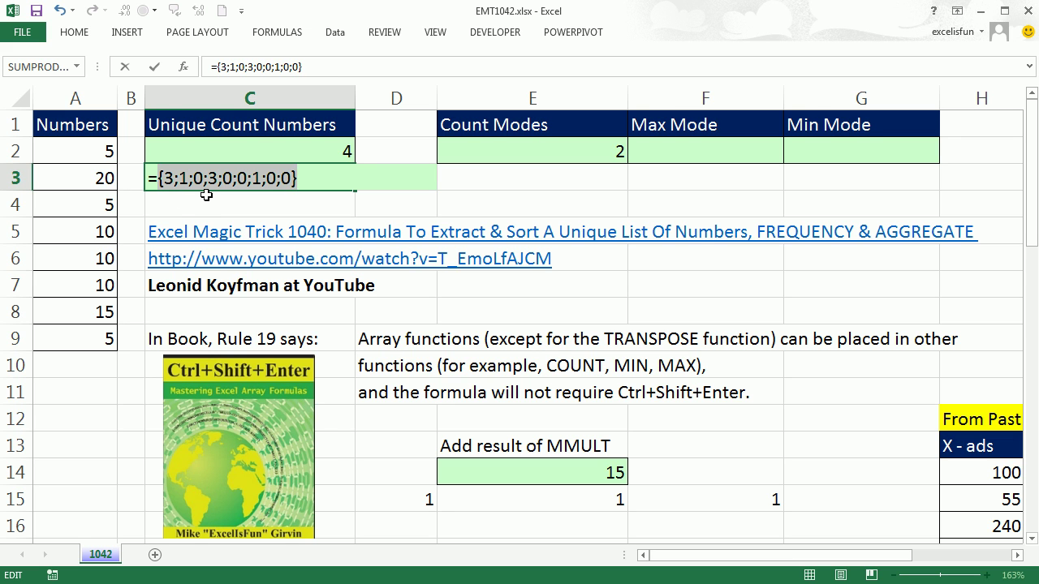
key(ctrl+z)
Step: Wrap FREQUENCY in SIGN and preview the resulting 1s and 0s
click(159, 178)
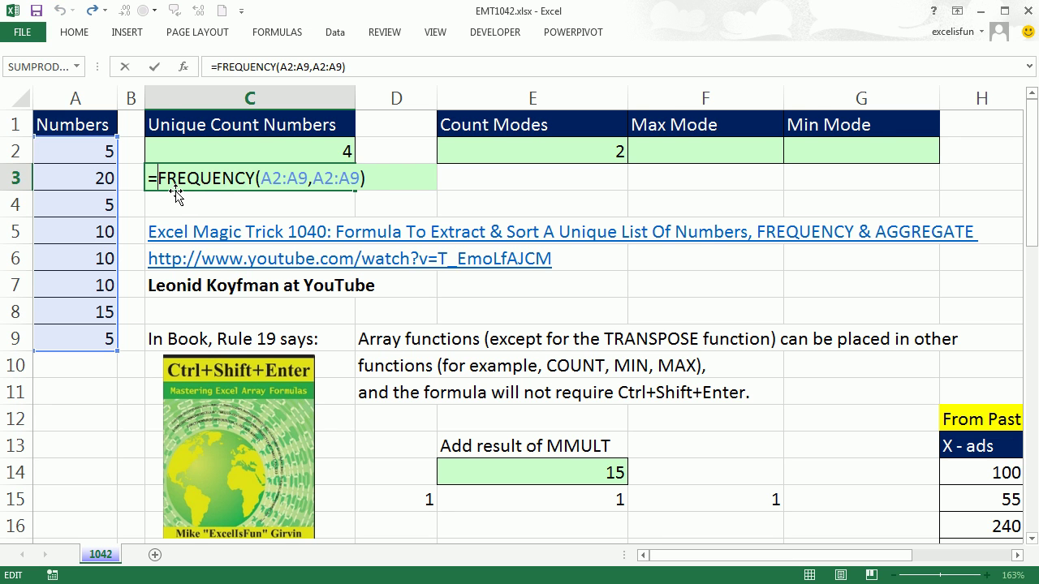
text(sign)
key(Tab)
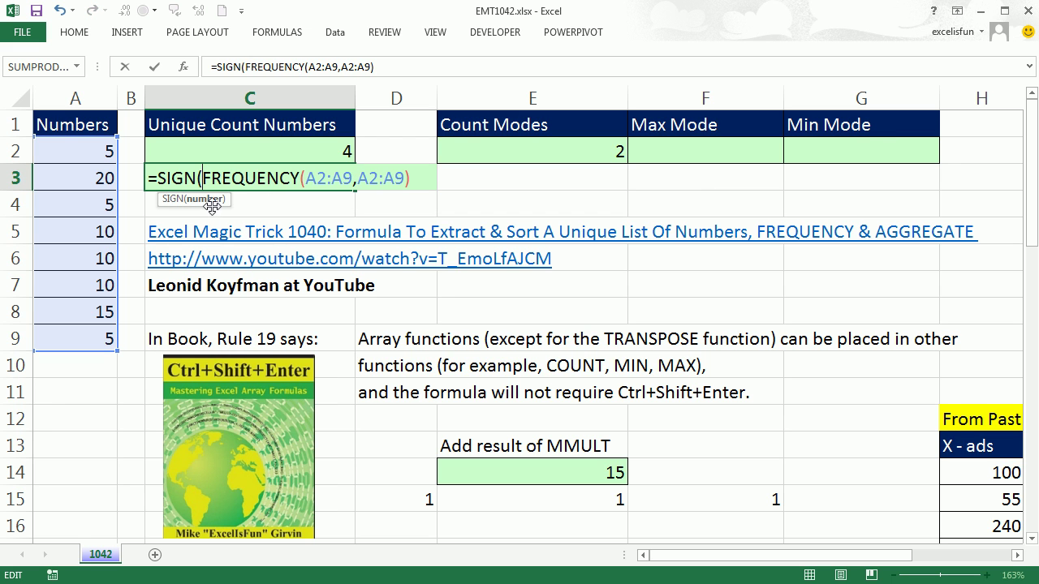
click(429, 177)
text())
key(shift+Home)
key(F9)
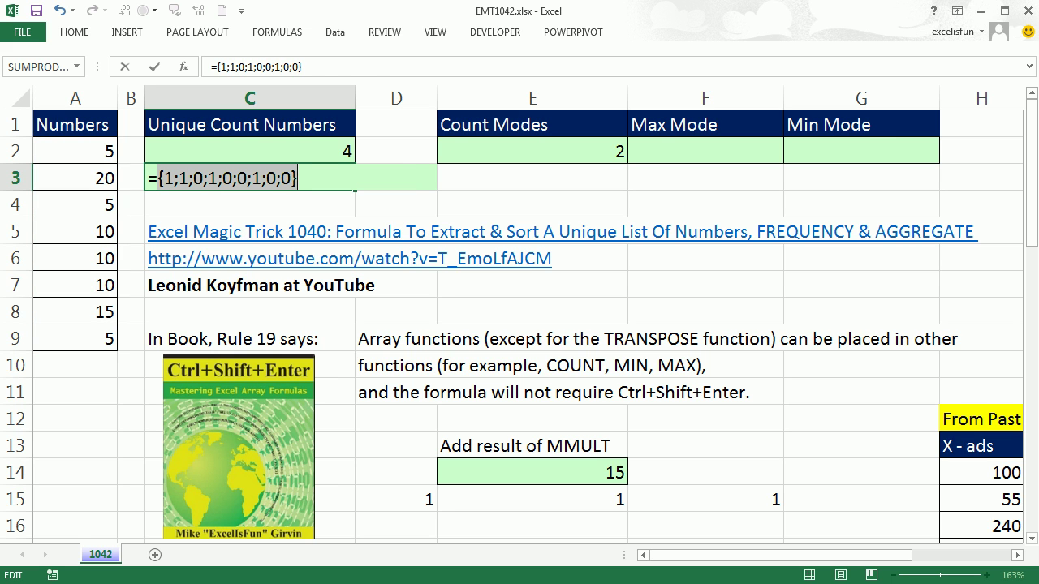
key(ctrl+z)
Step: Wrap SIGN in SUM and commit C3's formula, returning 4
key(Left)
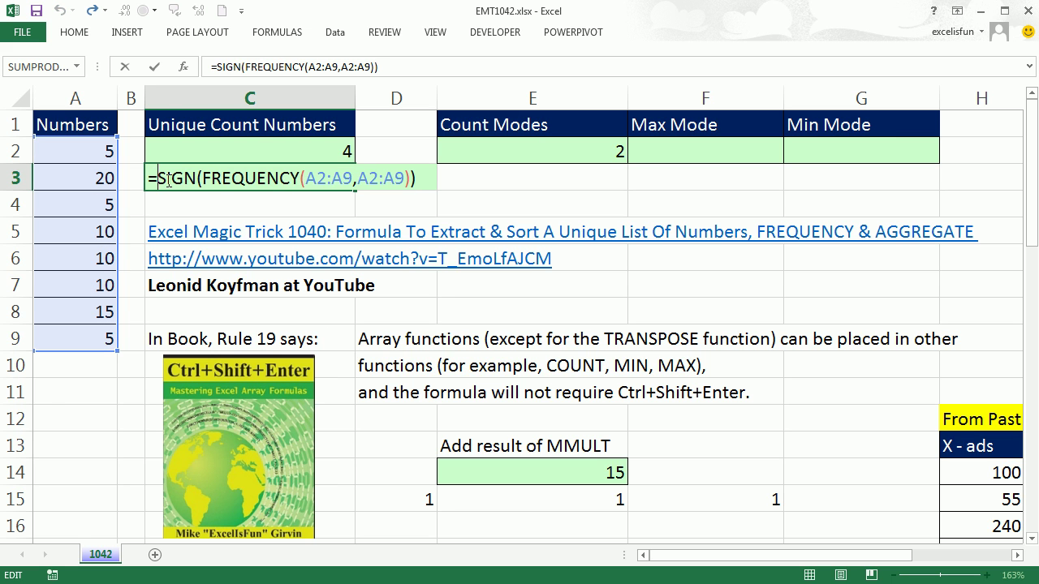
text(sum)
key(Tab)
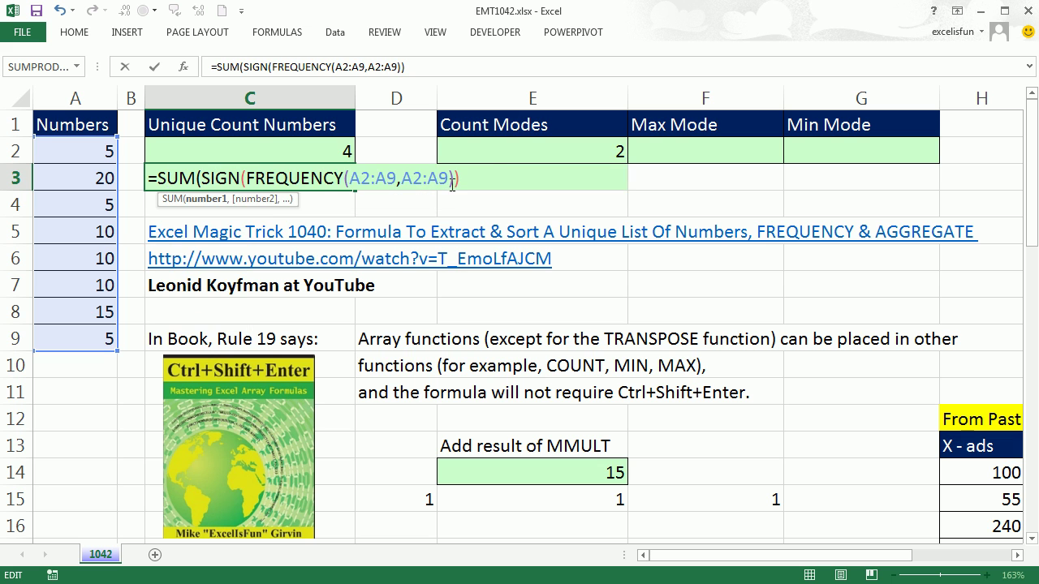
click(472, 177)
text())
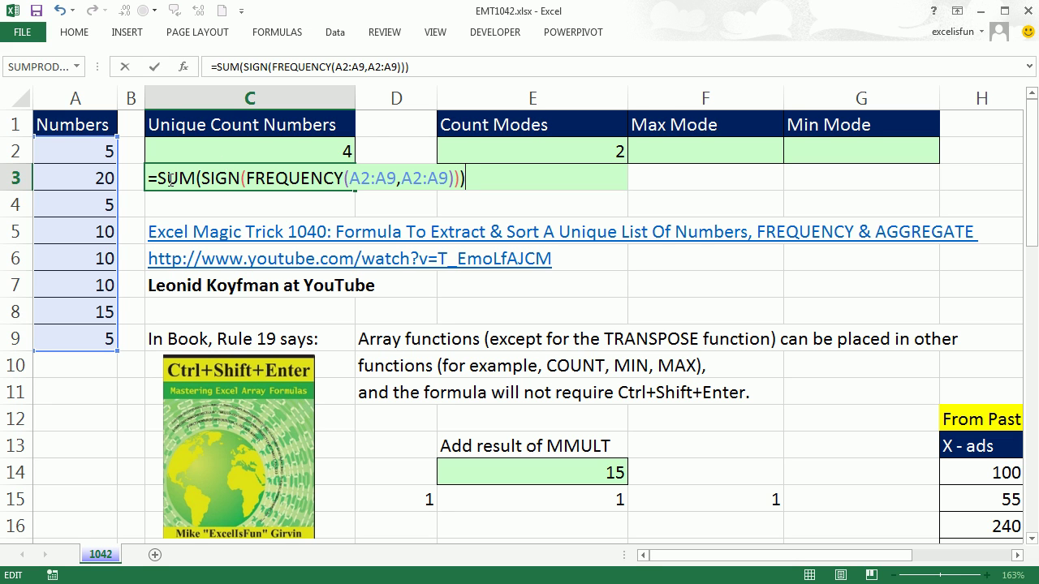
key(Return)
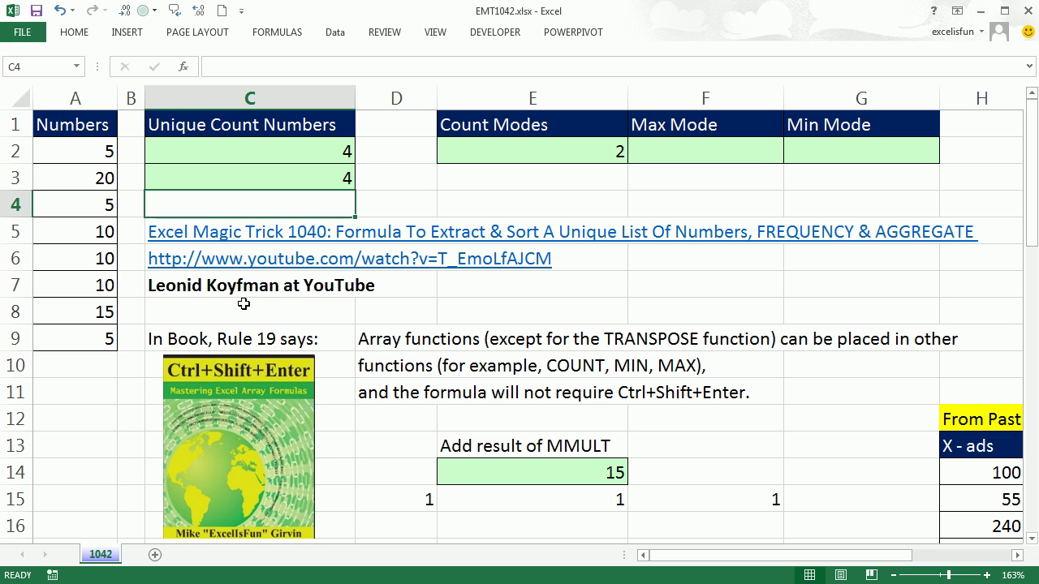
Step: Review E14's =SUM(MMULT(E17:E19,D15:F15)) total of 15, then reopen C2's formula before FREQUENCY
click(615, 472)
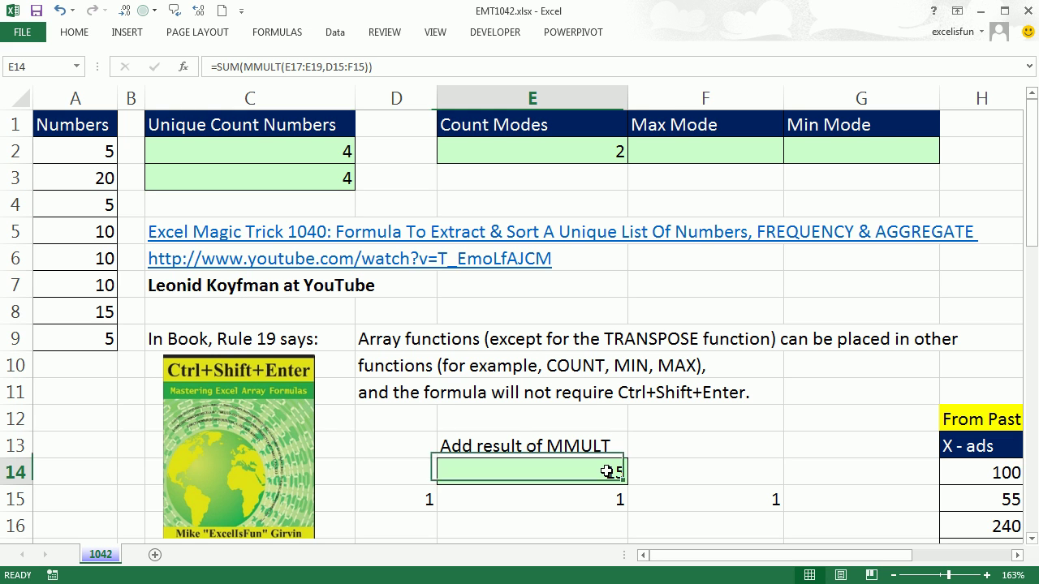
key(F2)
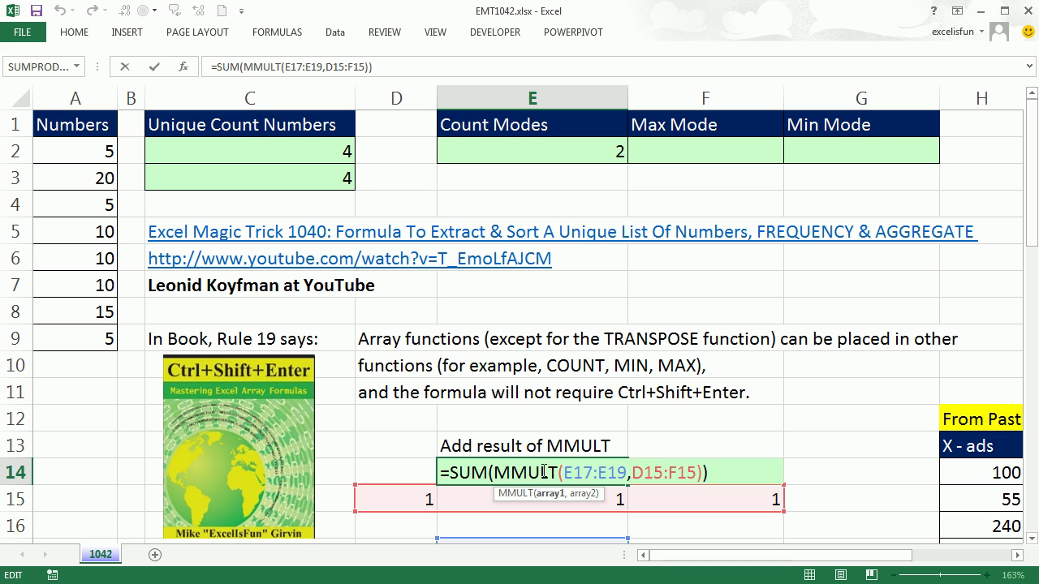
click(550, 470)
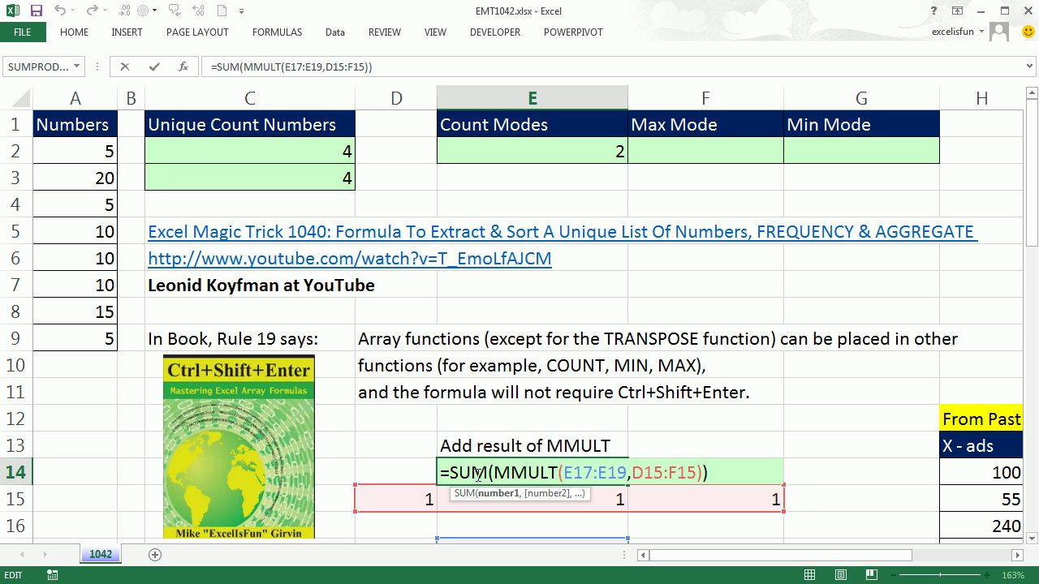
key(ctrl+Return)
double_click(253, 150)
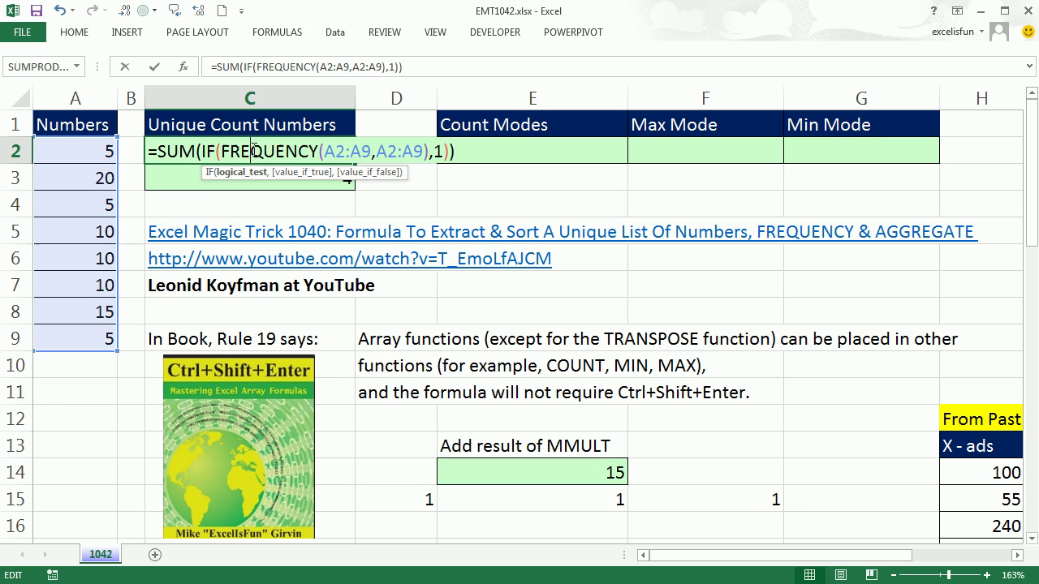
click(222, 151)
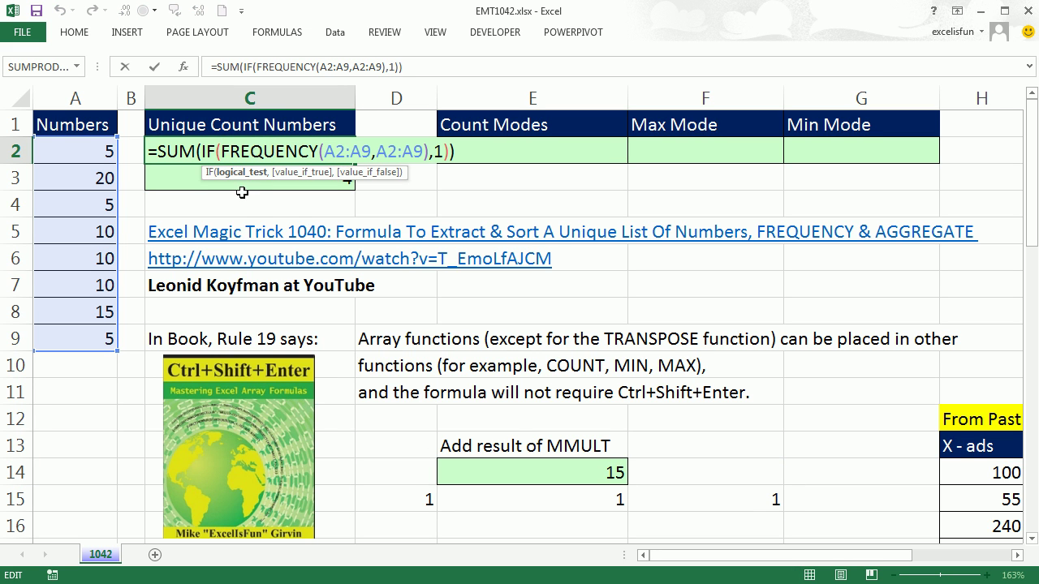